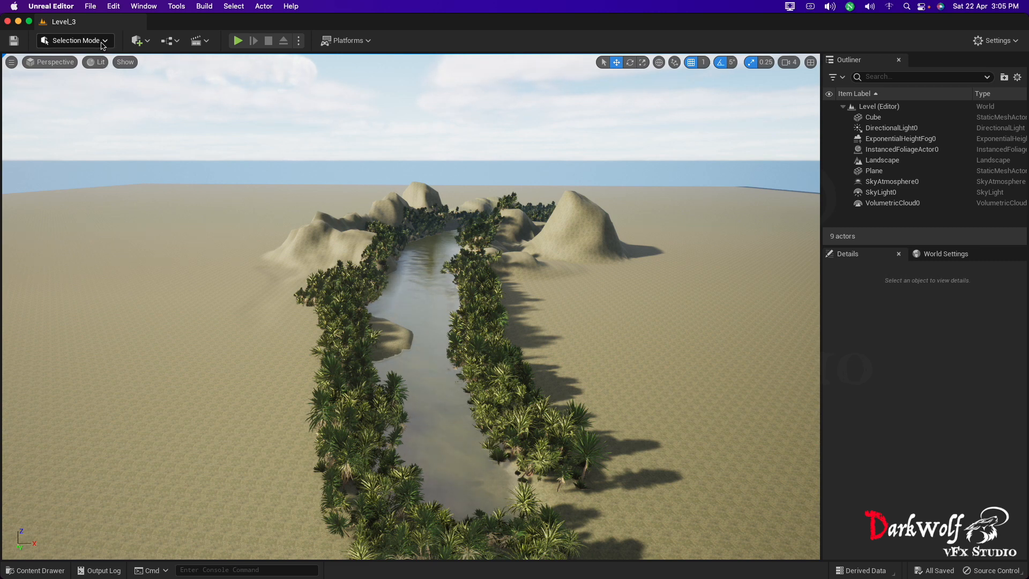
Step: Switch to Foliage mode and deactivate all foliage types in the palette
left_click(103, 43)
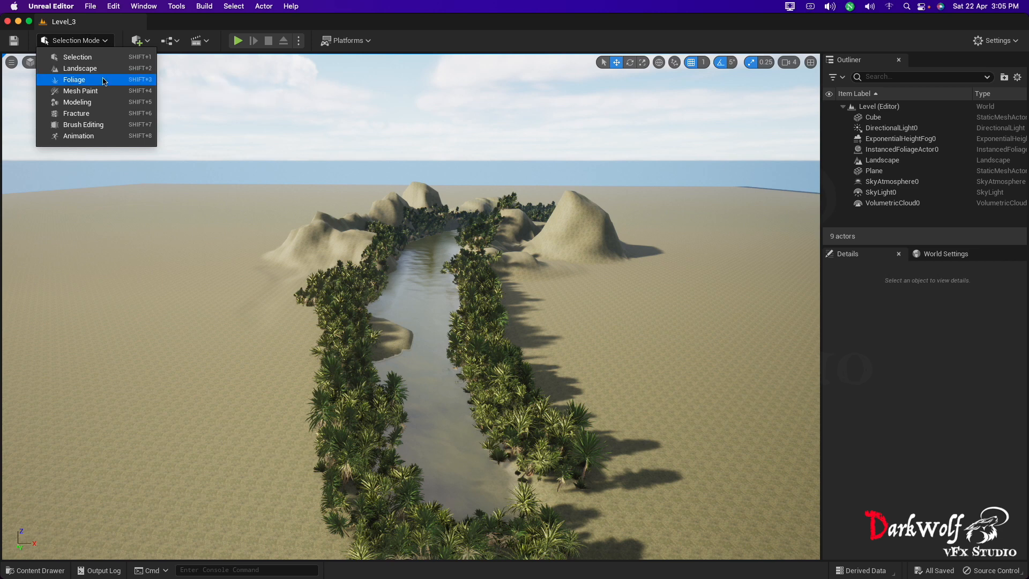
left_click(105, 81)
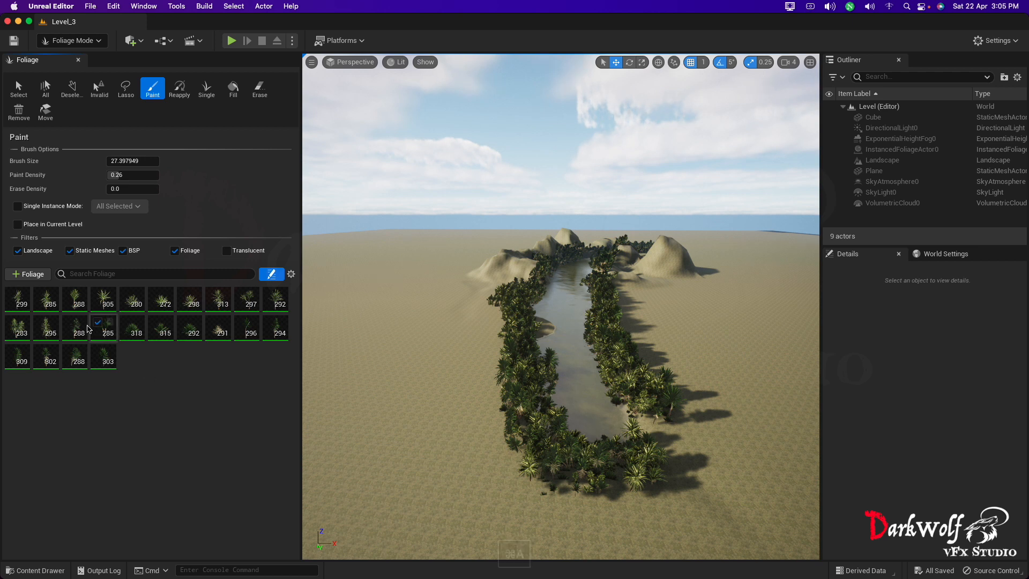
left_click(21, 303)
key("super+a")
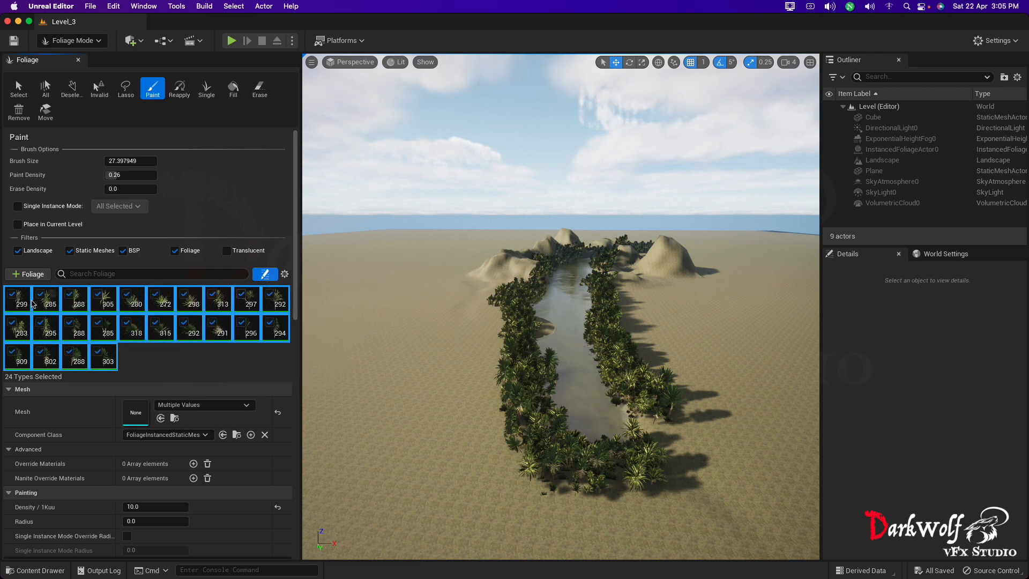
left_click(10, 295)
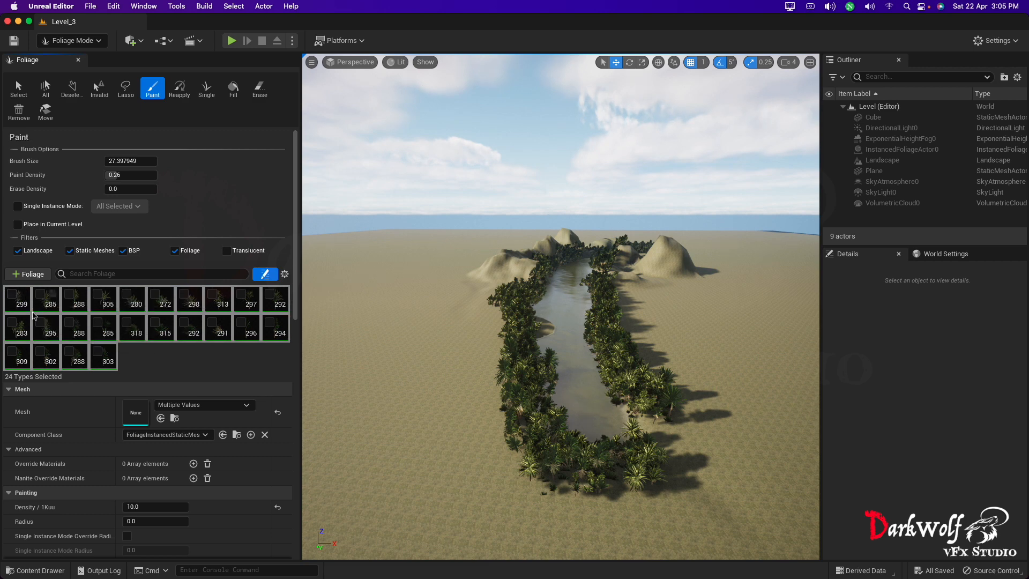
left_click(133, 474)
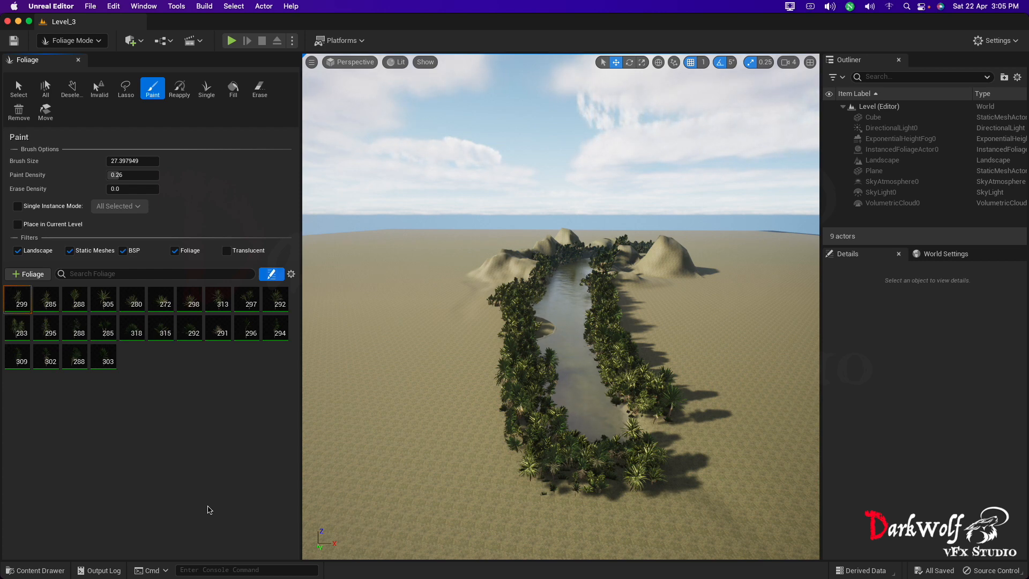
key("ctrl+space")
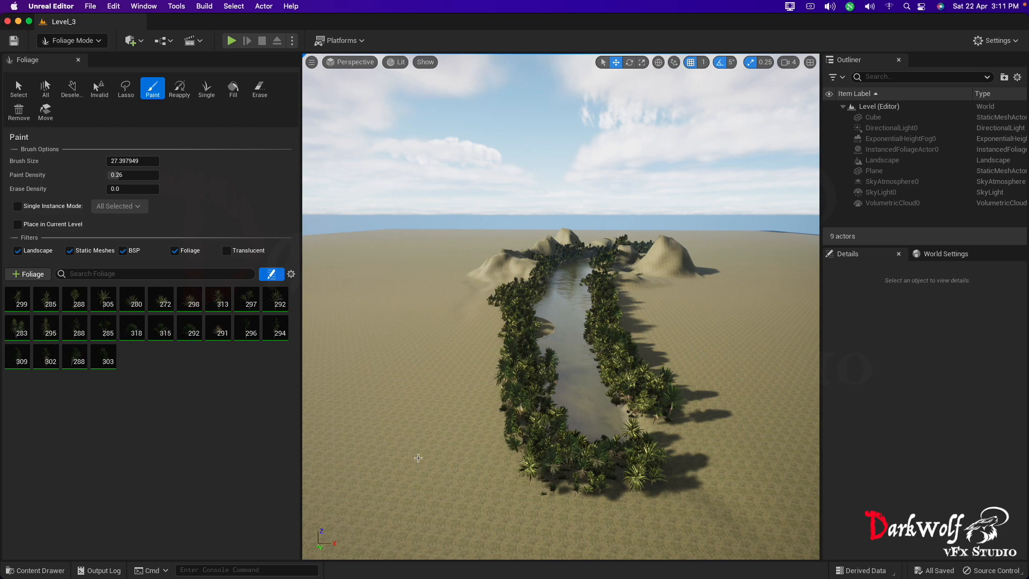
Step: Switch to the Epic Games Launcher and enlarge its window to full size
key("ctrl+Up")
left_click(636, 93)
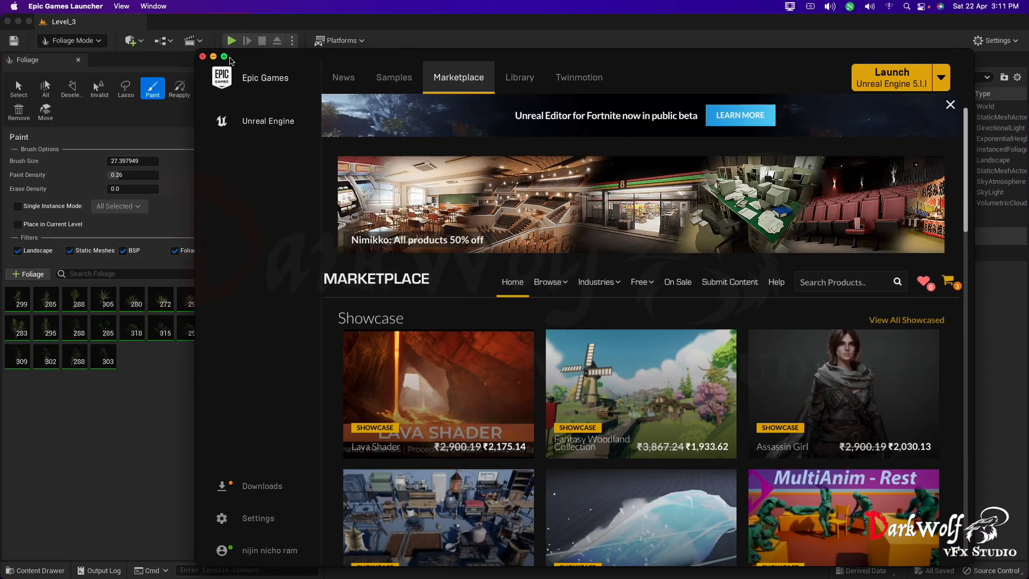
left_click(229, 58)
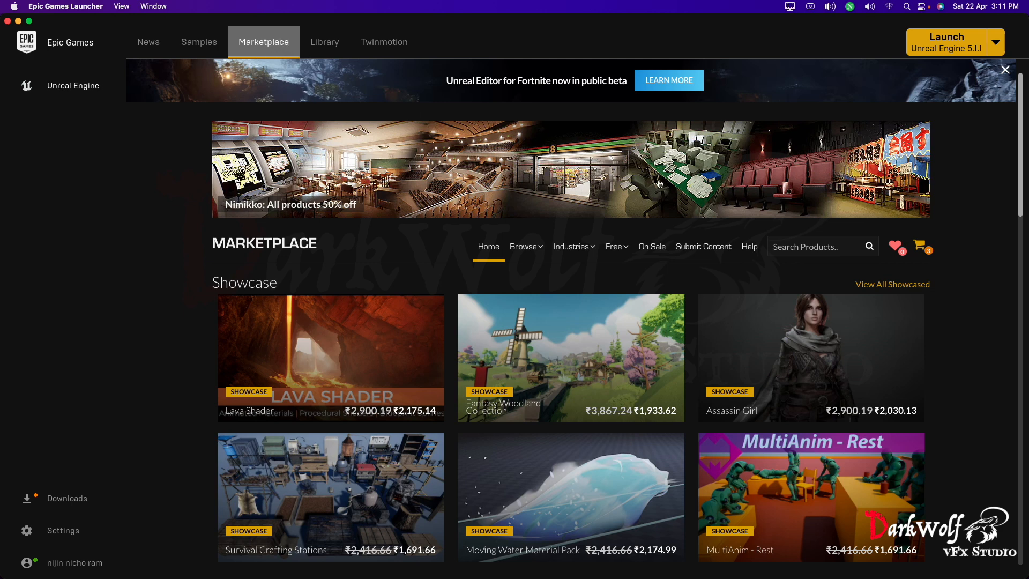
Step: Search the Marketplace for "megascan trees" and examine the details of the Megascans Trees: European Beech pack
left_click(814, 250)
type("megascan t")
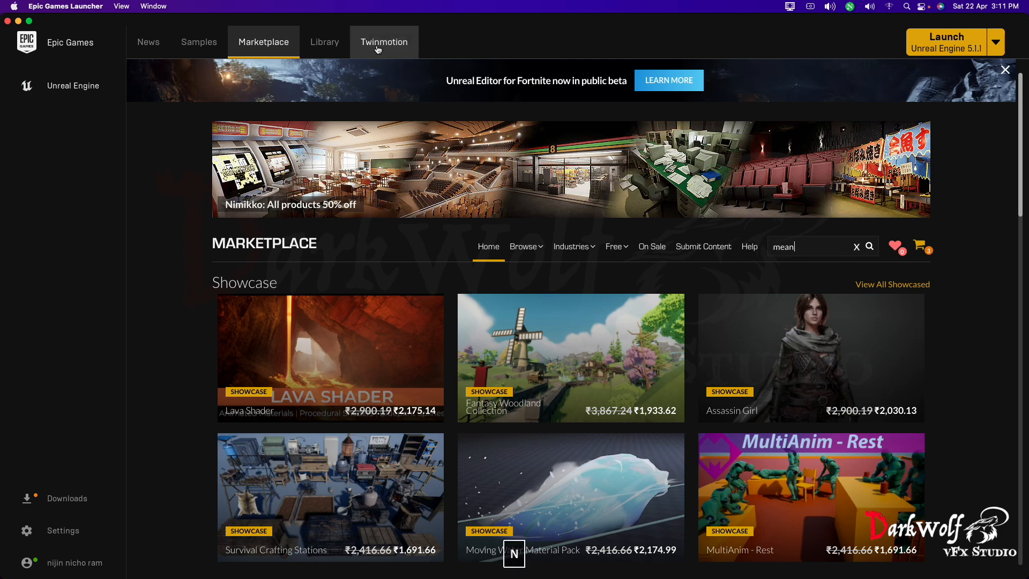
type("res")
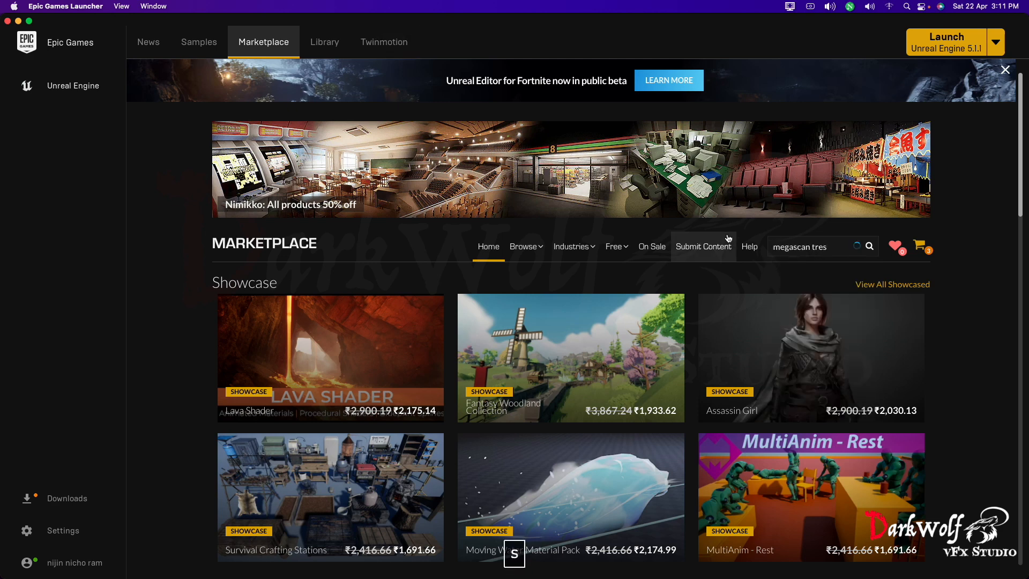
key("BackSpace")
type("es")
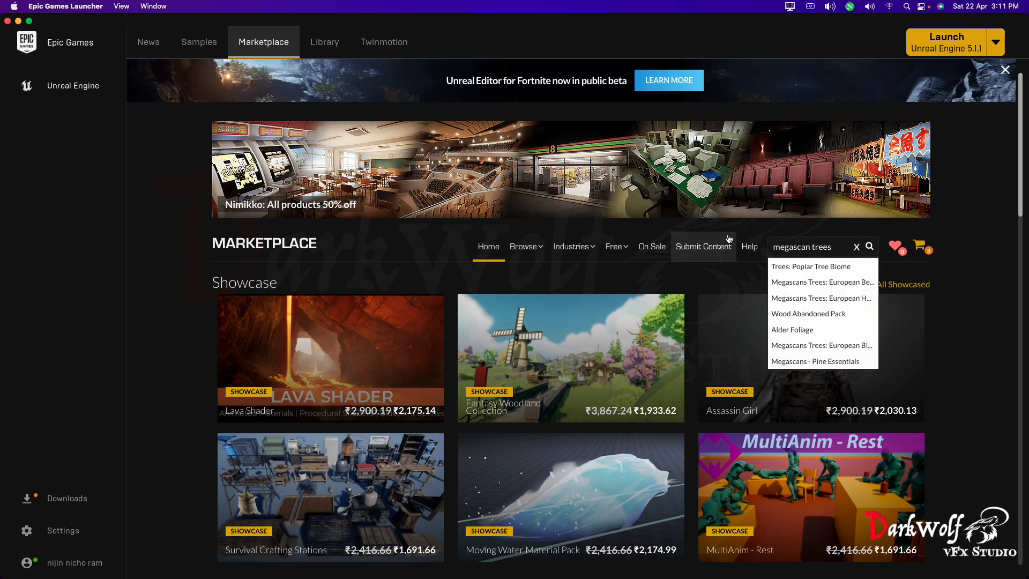
left_click(849, 289)
scroll(413, 298, "down", 4)
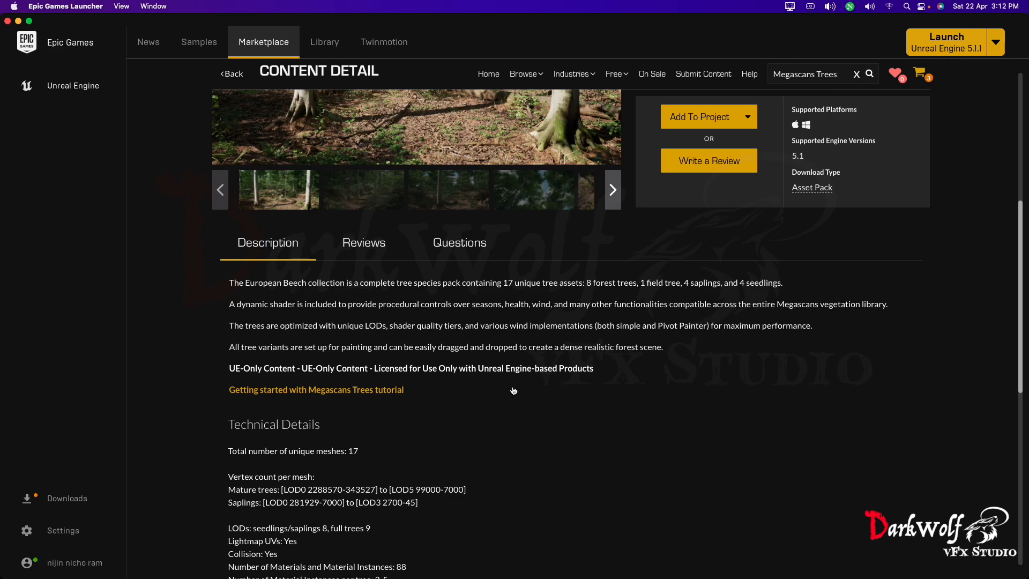
scroll(514, 391, "up", 2)
scroll(514, 391, "up", 4)
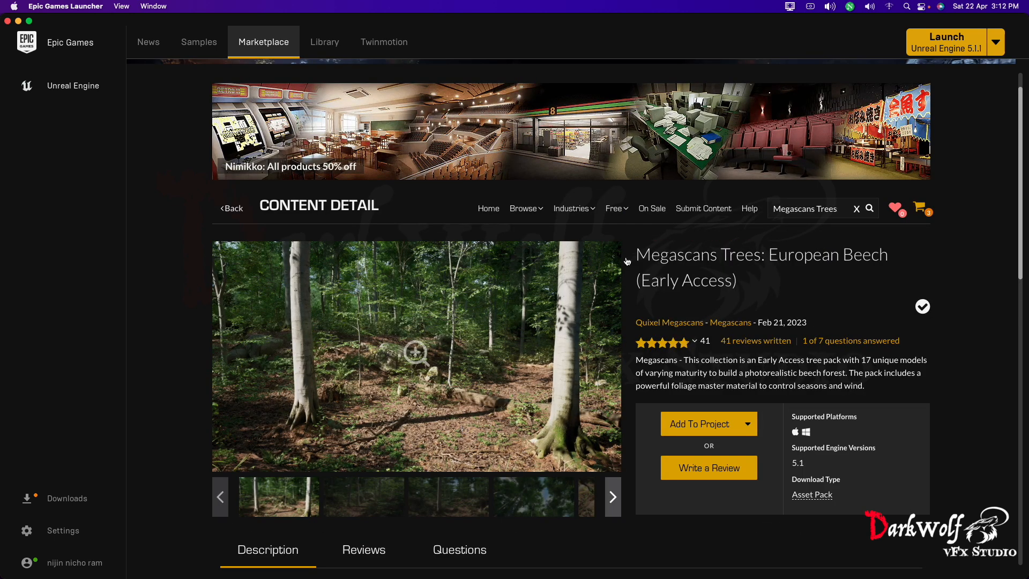
Step: Browse the free content offered in the Marketplace
left_click(609, 211)
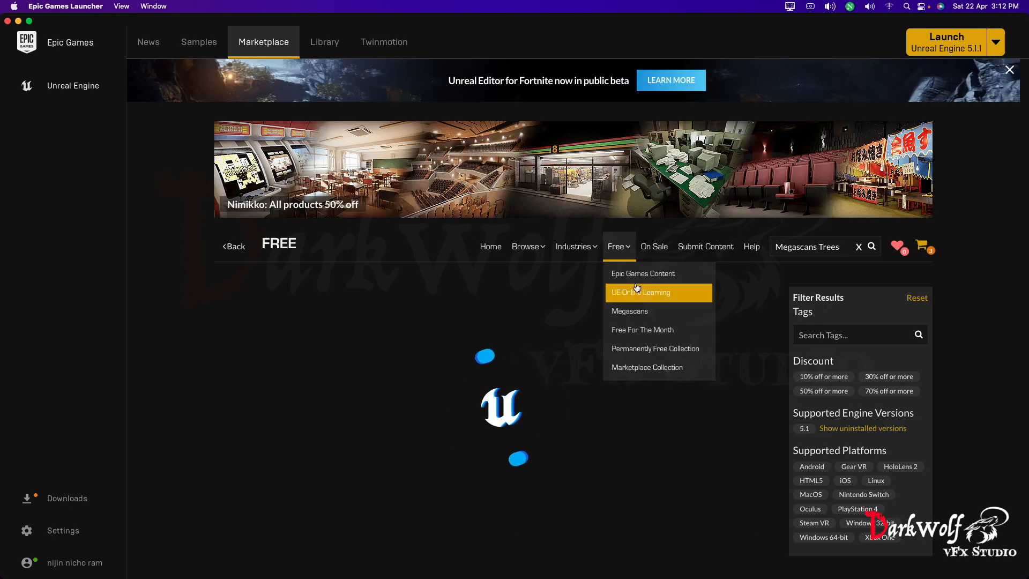
scroll(453, 484, "down", 10)
scroll(453, 484, "down", 7)
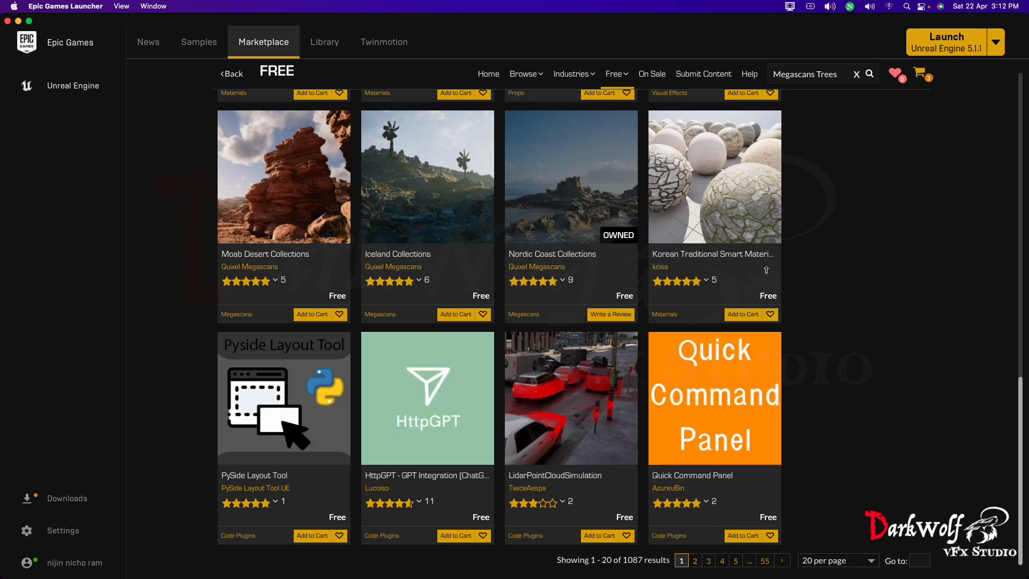
scroll(765, 301, "up", 15)
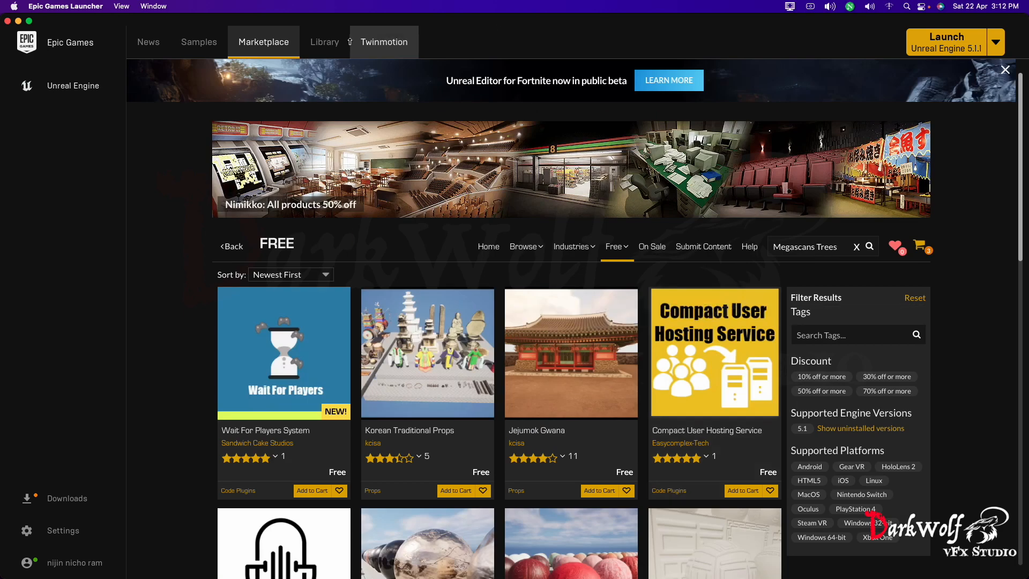
Step: Add the not yet downloaded Megascans Trees: European pack from the library vault to the Speed6600 project
left_click(325, 45)
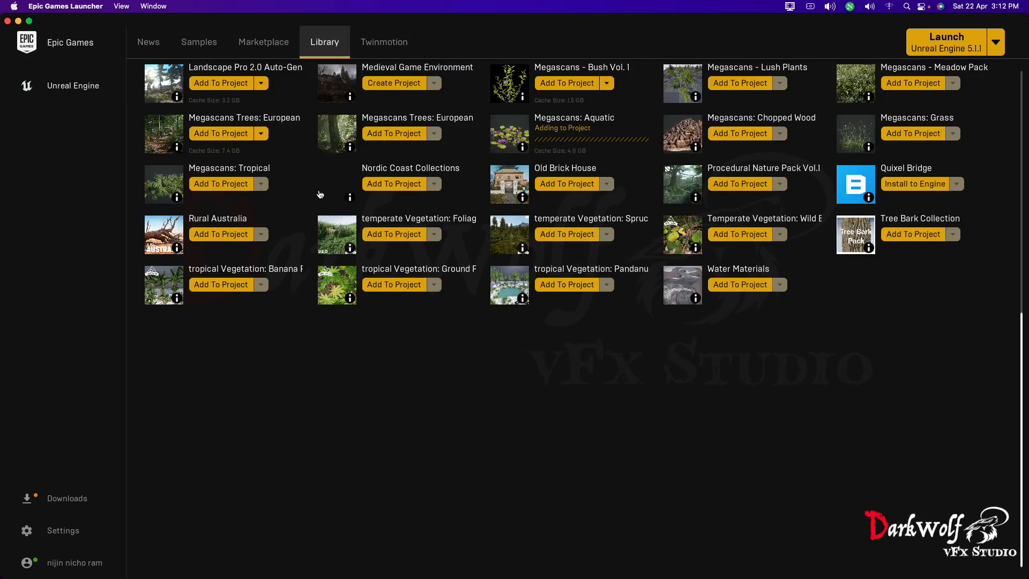
scroll(290, 287, "down", 1)
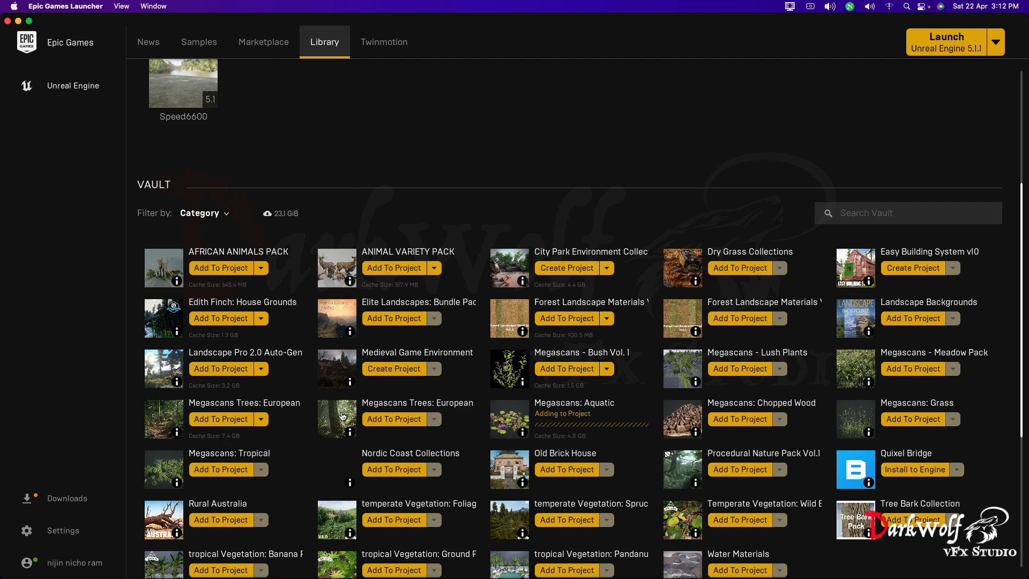
left_click(390, 421)
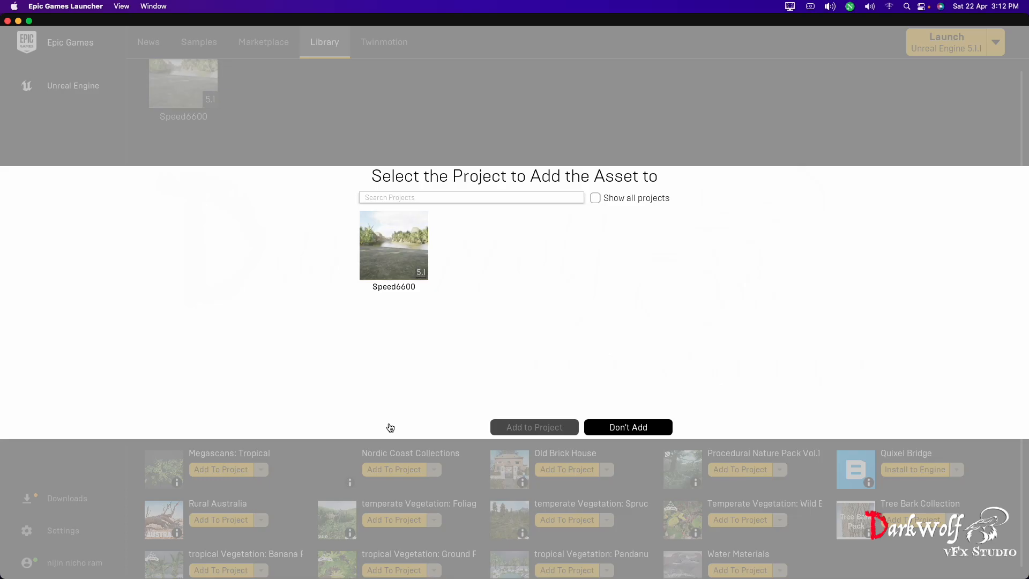
left_click(389, 250)
left_click(543, 430)
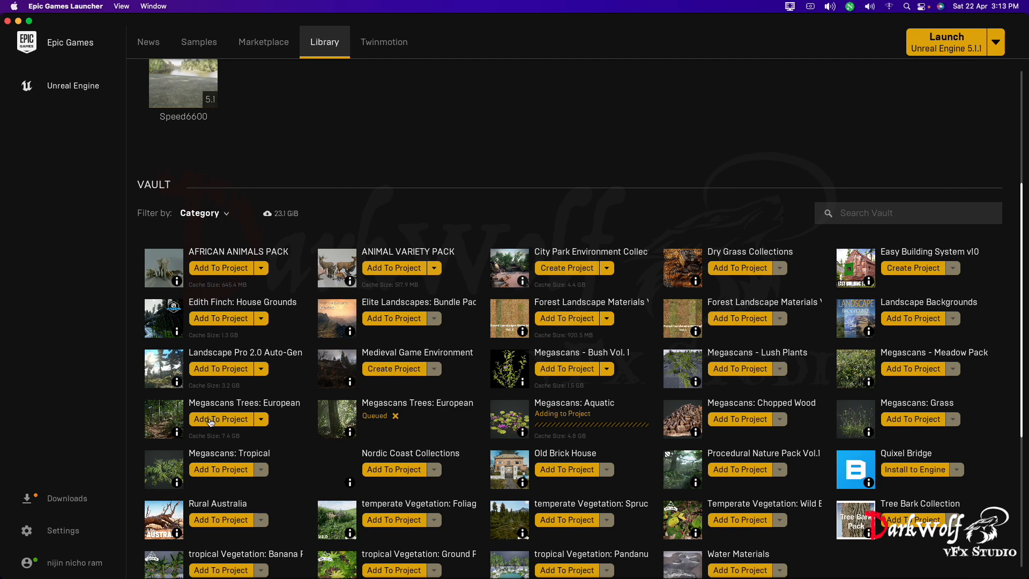
Step: Switch back to the Speed6600 project in Unreal Editor
key("ctrl+Up")
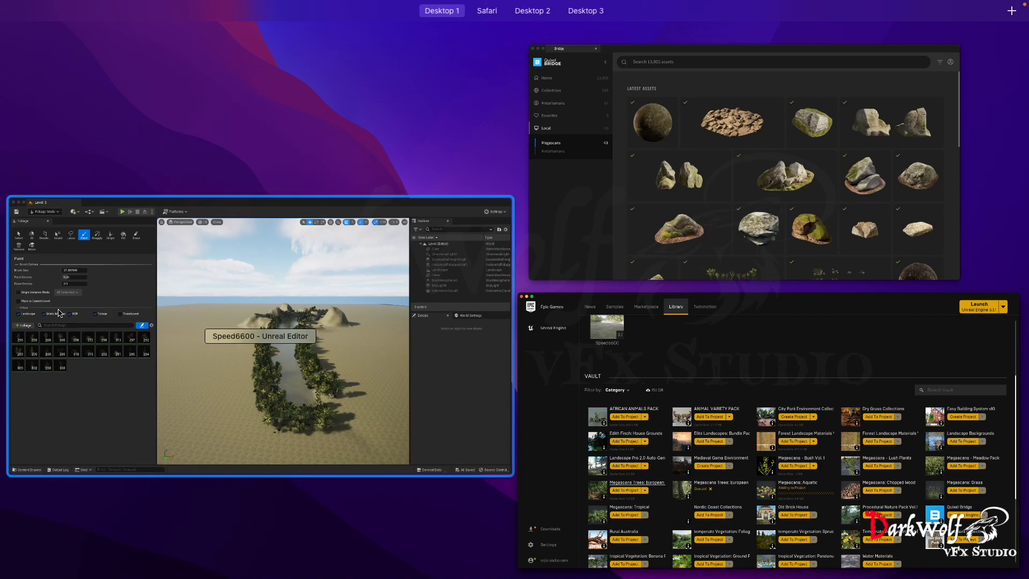
left_click(399, 355)
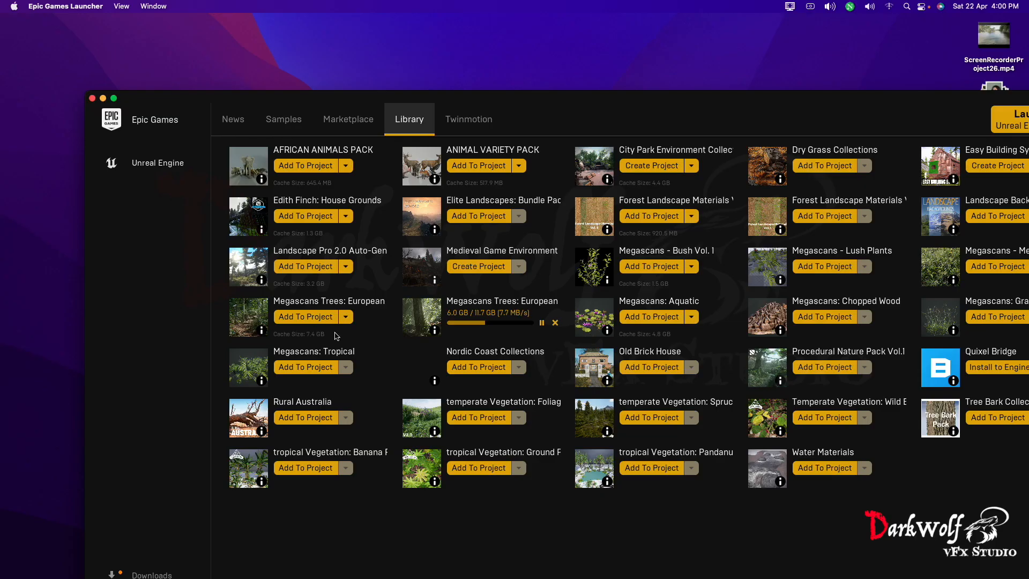
key("ctrl+Up")
left_click(412, 39)
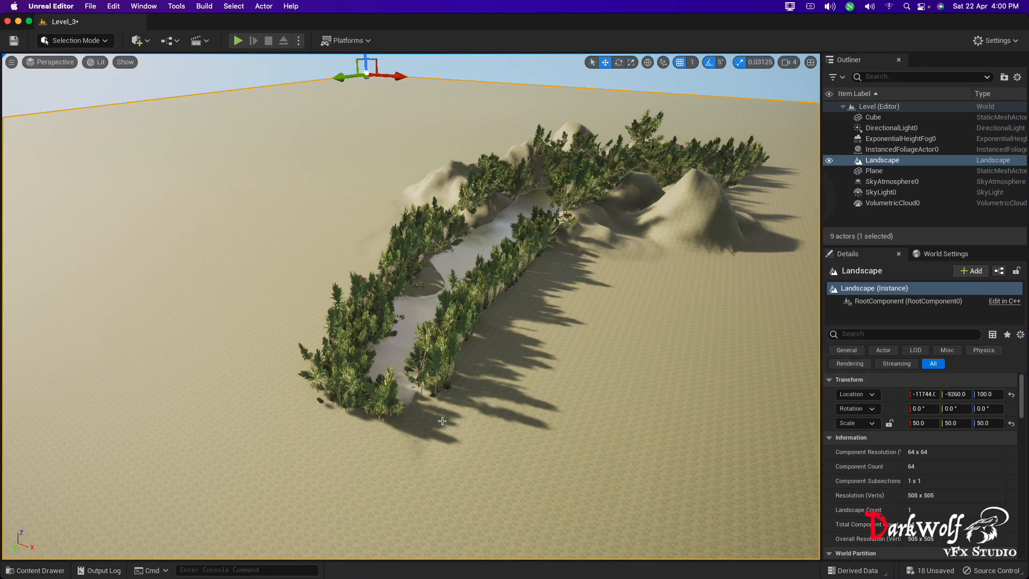
Step: Look through the EuropeanBeech foliage folders in the project content and open the PivotPainter folder
key("ctrl+space")
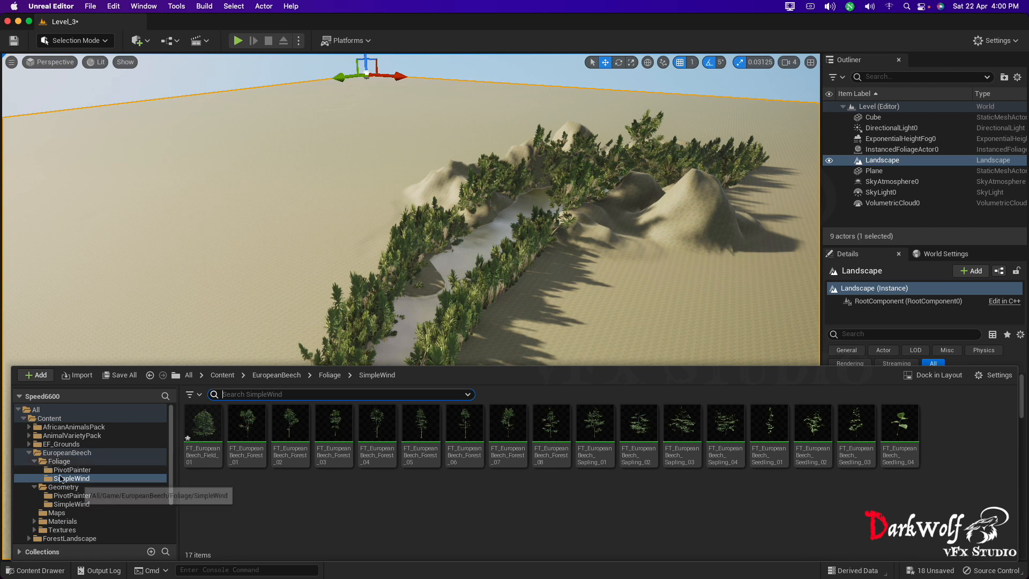
left_click(58, 453)
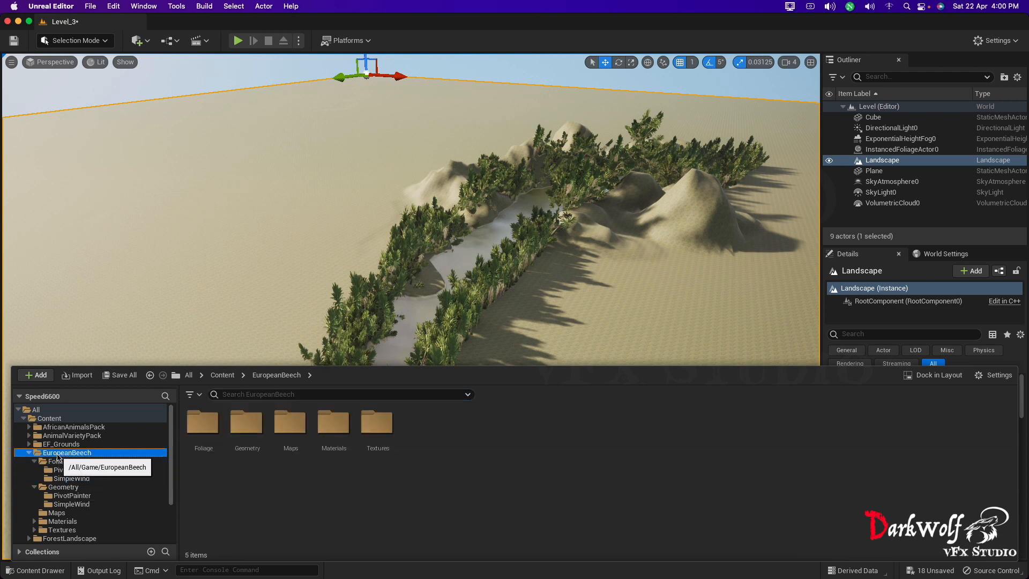
left_click(75, 478)
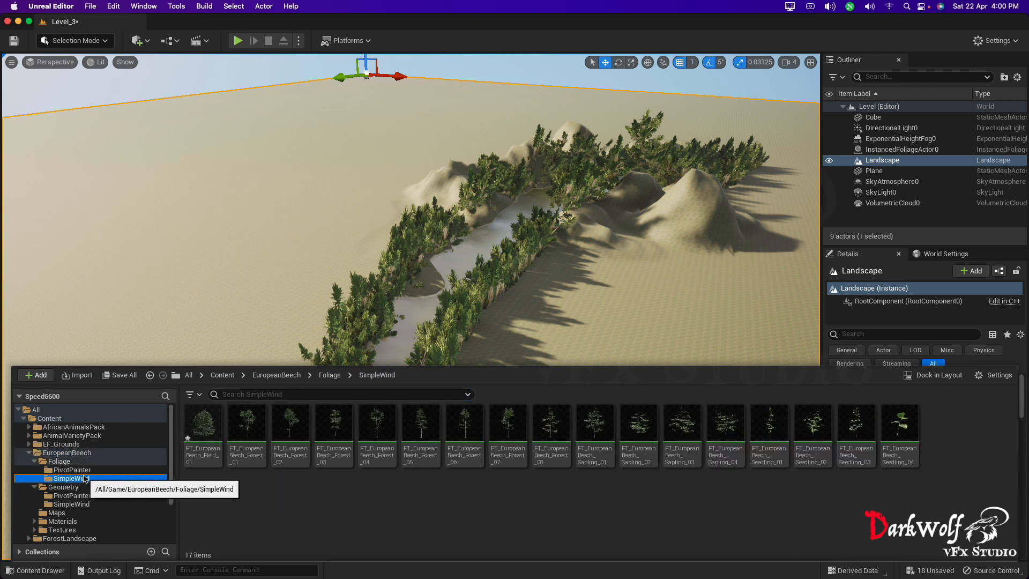
left_click(64, 461)
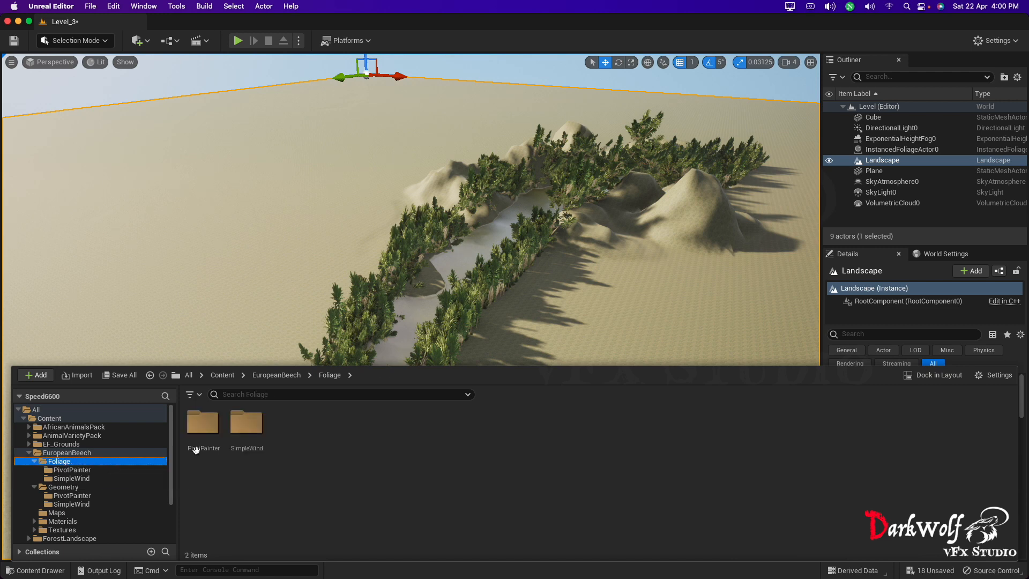
left_click(75, 470)
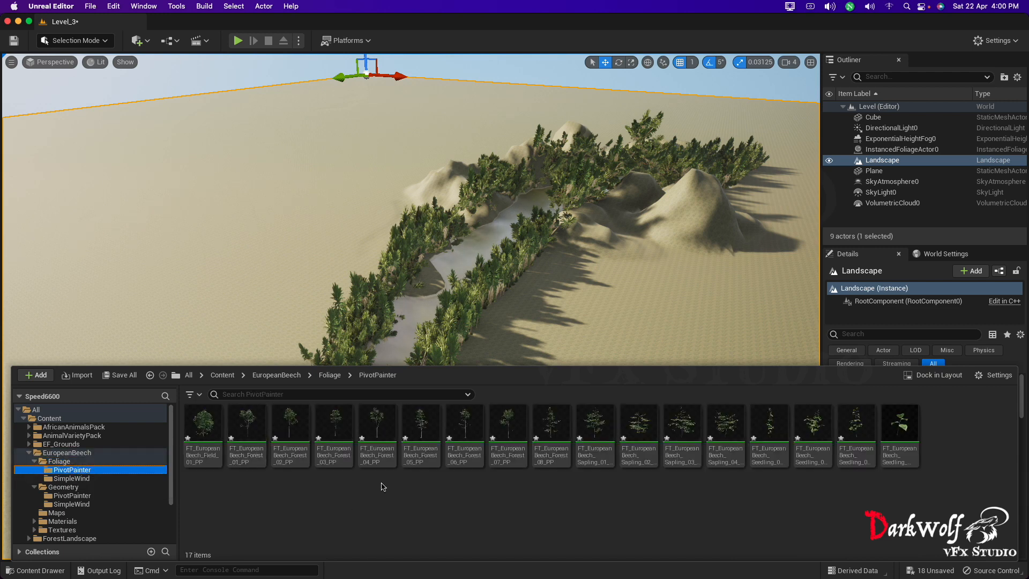
Step: Switch to Foliage mode and bring the PivotPainter foliage assets back into view
left_click(74, 42)
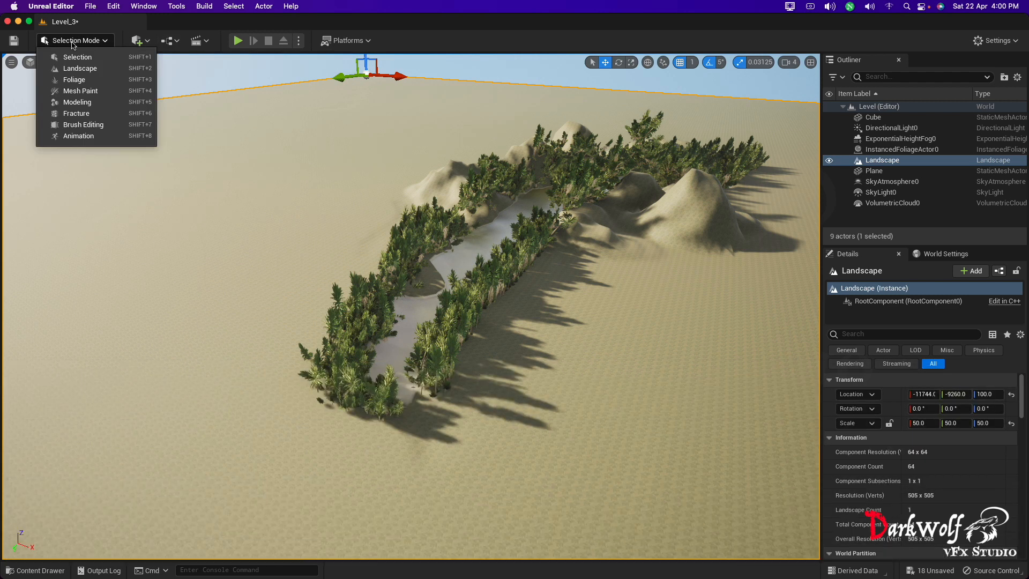
left_click(75, 80)
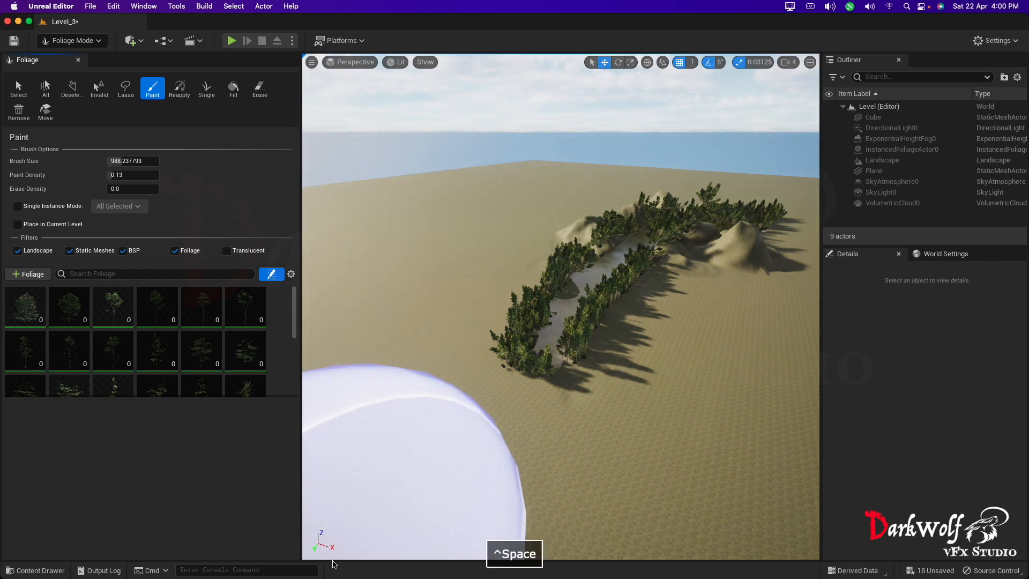
key("ctrl+space")
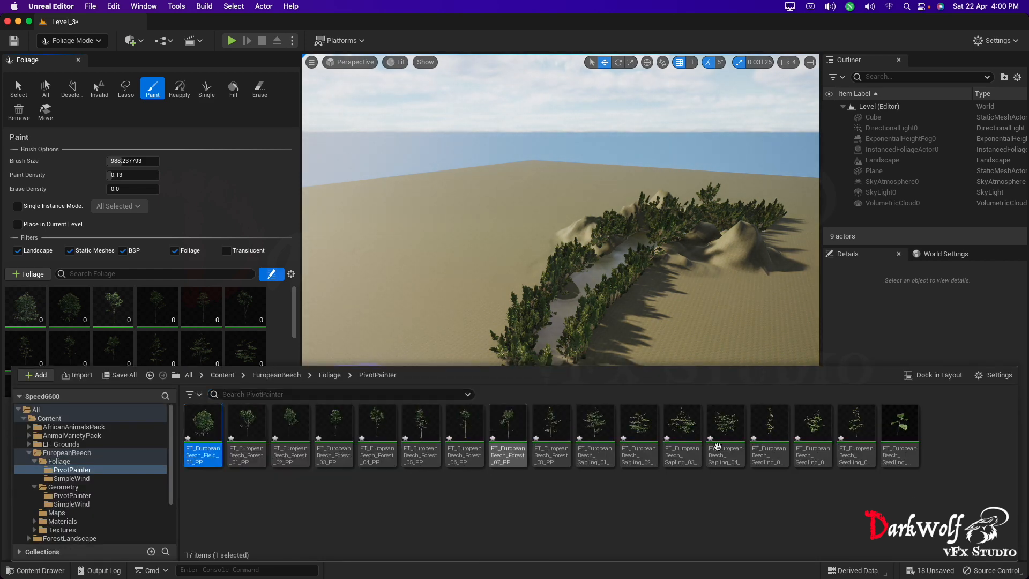
left_click(857, 439, "shift")
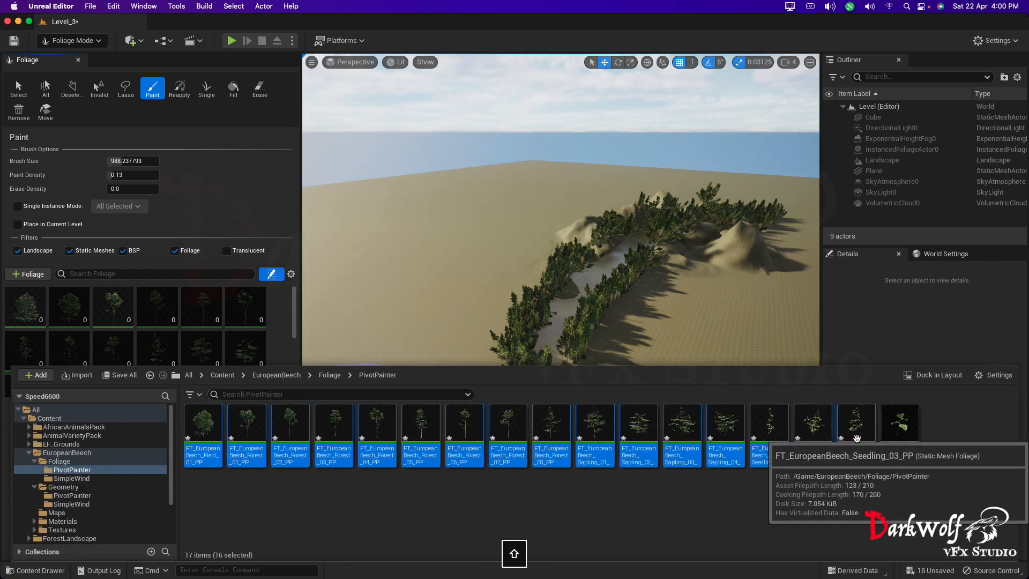
left_click(372, 477)
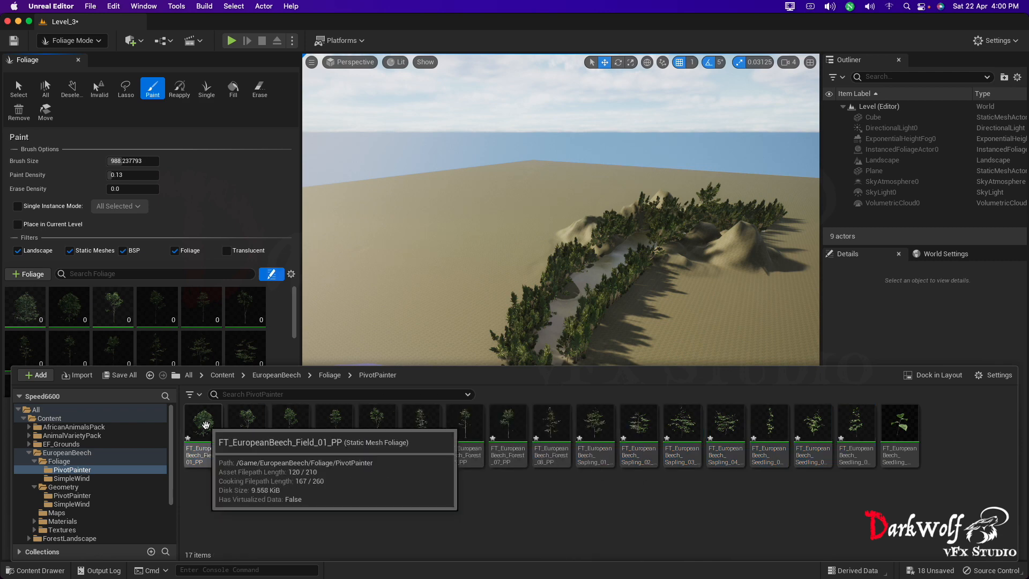
left_click(203, 428)
left_click(334, 428, "super")
left_click(464, 428, "super")
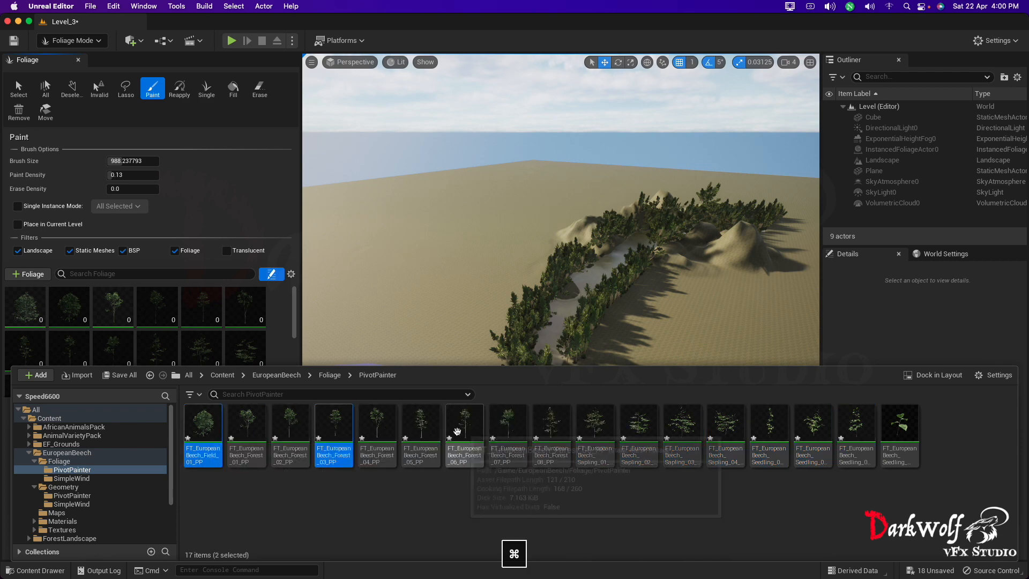
left_click(594, 429, "super")
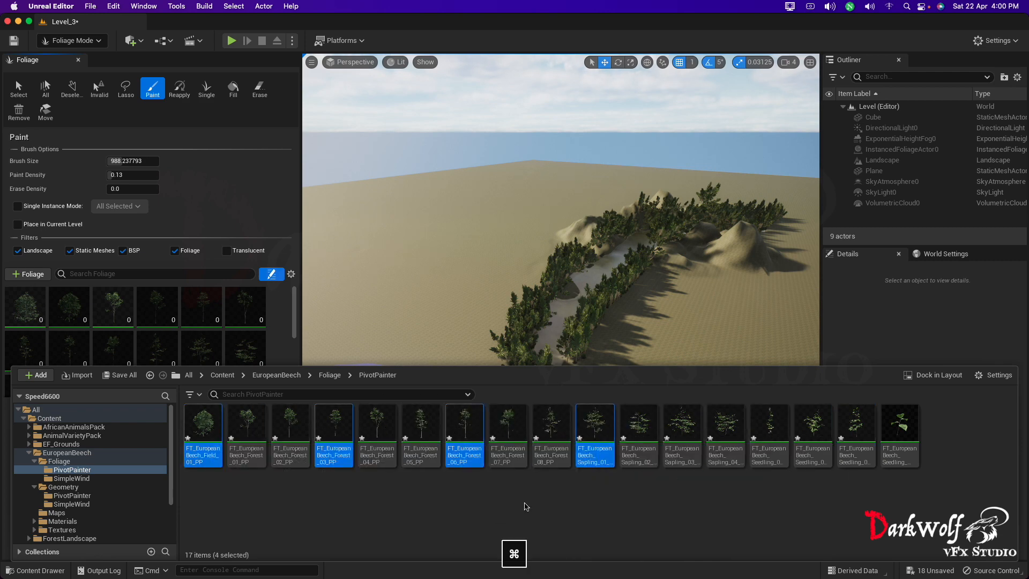
left_click(525, 506)
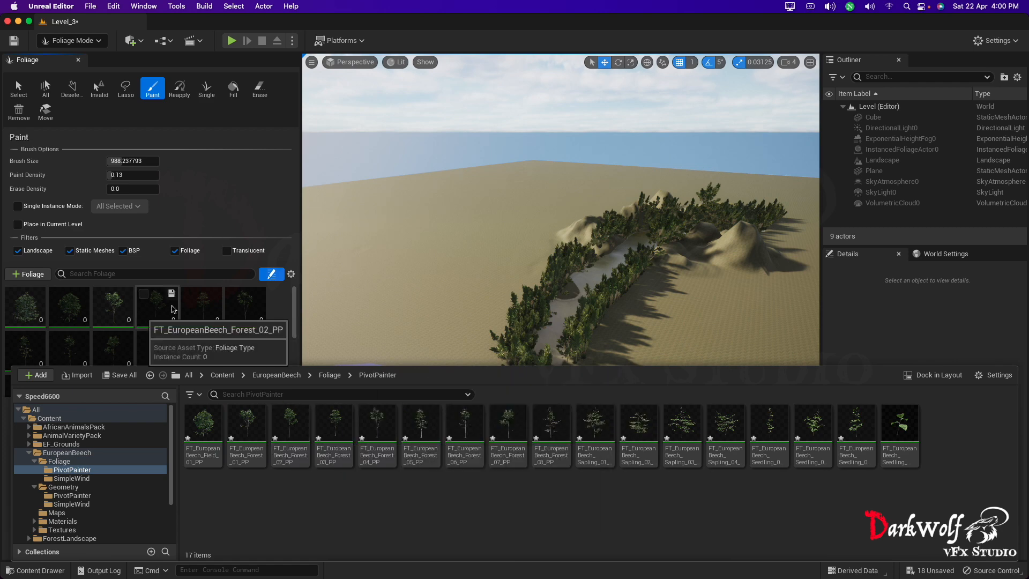
Step: Close the asset browser and select four beech foliage types: Field_01, Forest_01_PP and the second and third types in the third row
key("ctrl+space")
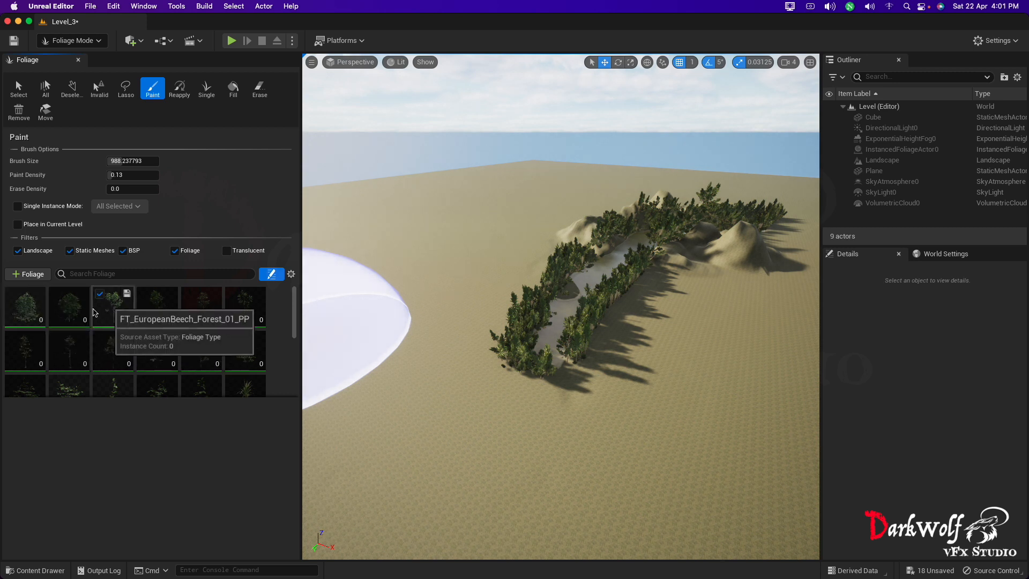
left_click(35, 316)
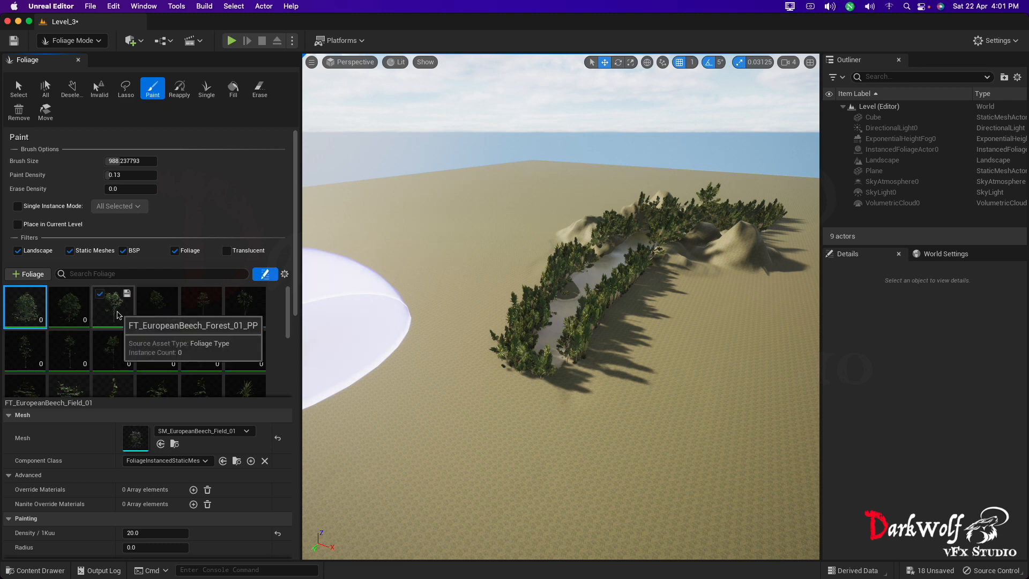
key("super")
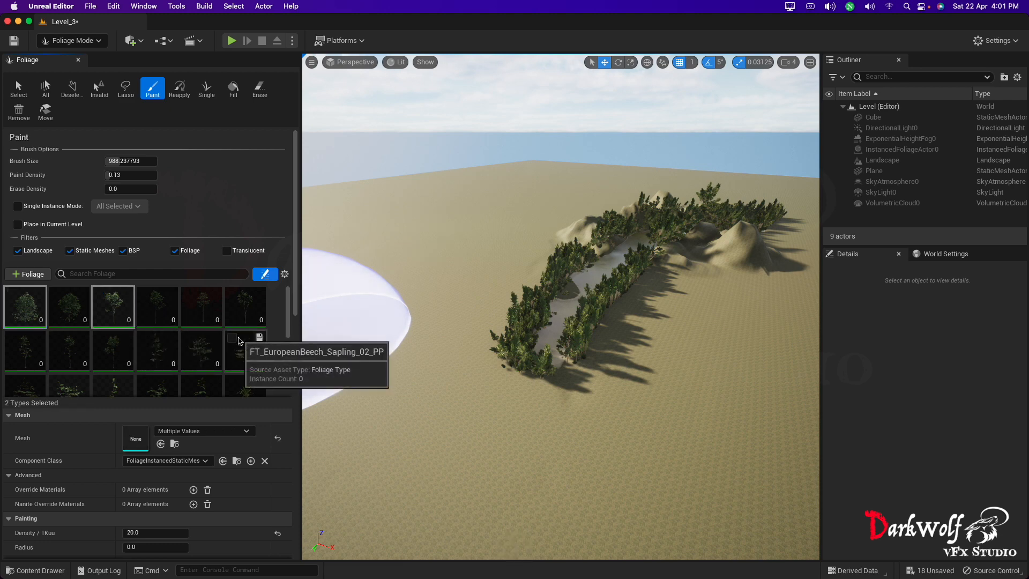
scroll(156, 351, "down", 1)
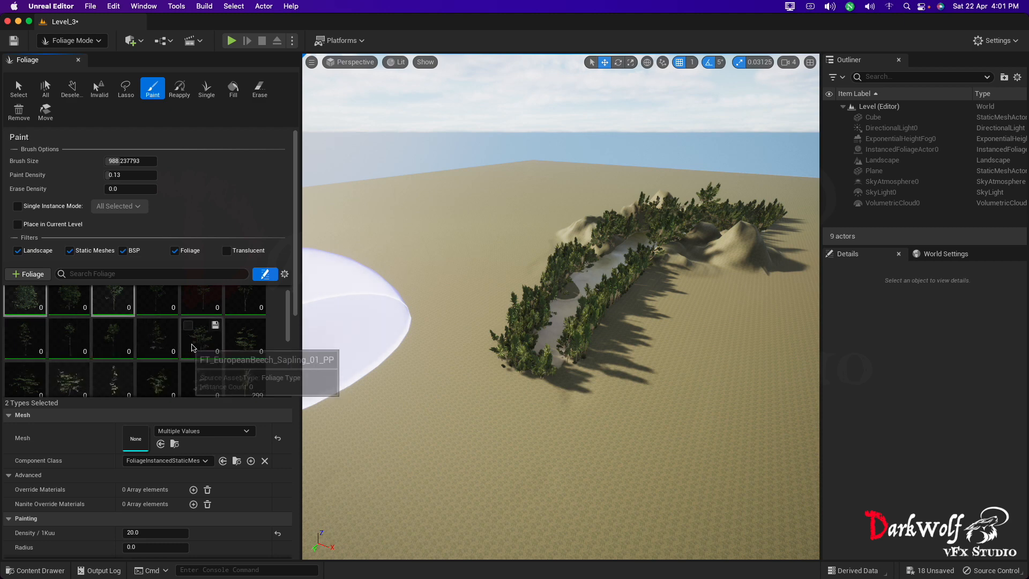
scroll(241, 330, "up", 1)
scroll(161, 332, "down", 6)
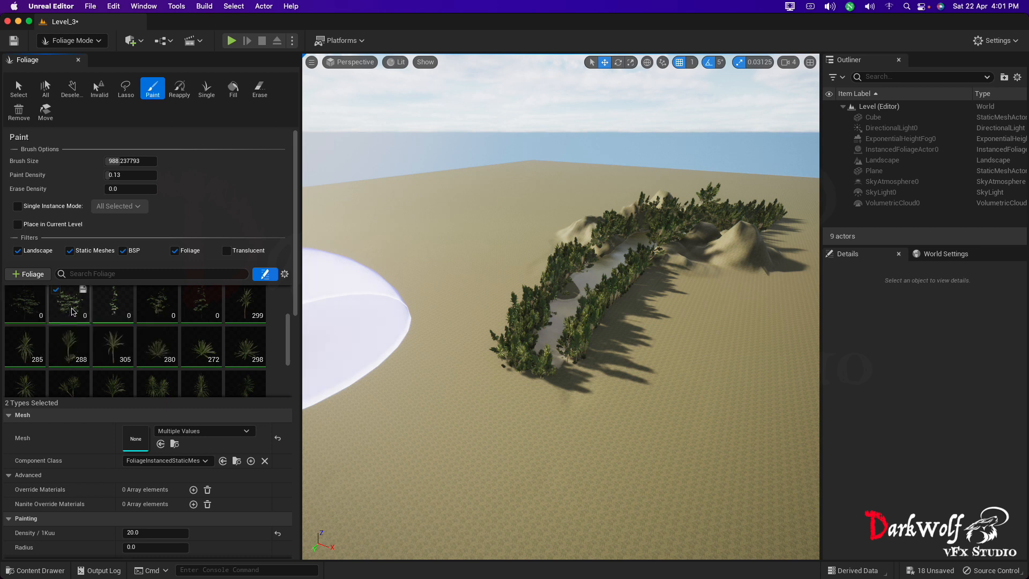
left_click(73, 309, "super")
left_click(123, 308, "super")
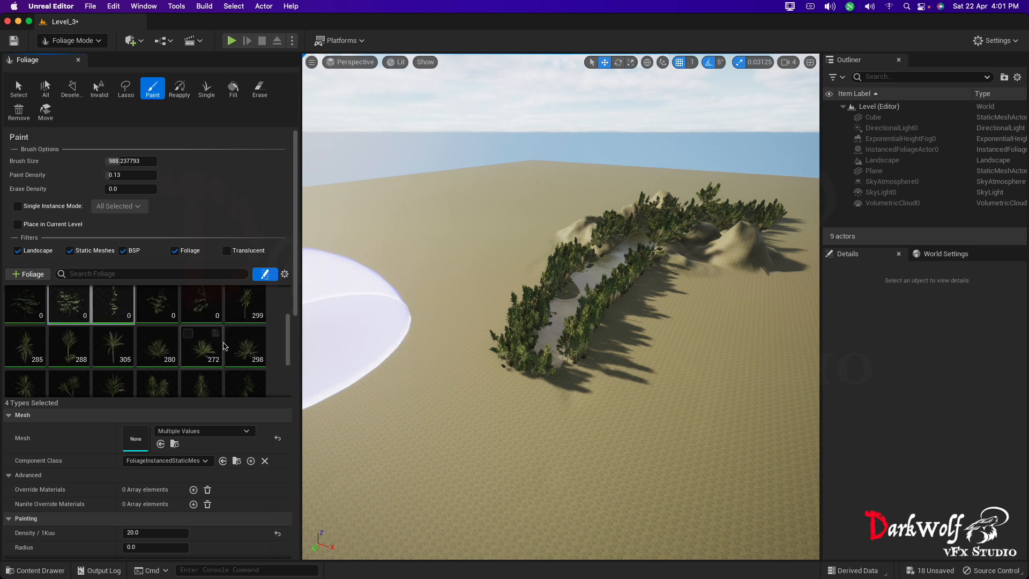
Step: Set Density / 1Kuu to 5 for the four selected foliage types, reset Scale X and set its minimum to 0.1
scroll(192, 466, "down", 1)
scroll(192, 469, "down", 6)
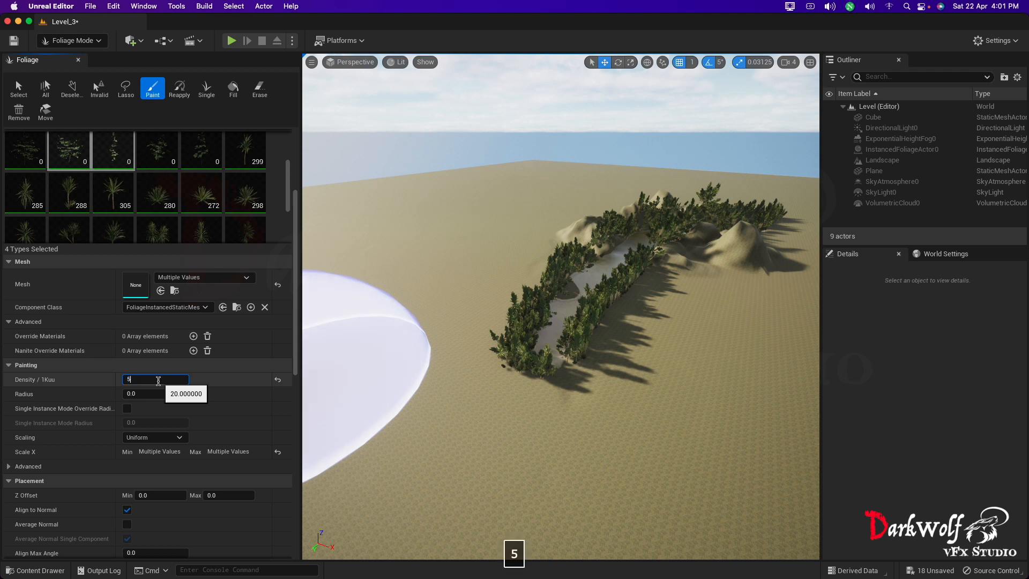
scroll(201, 430, "down", 2)
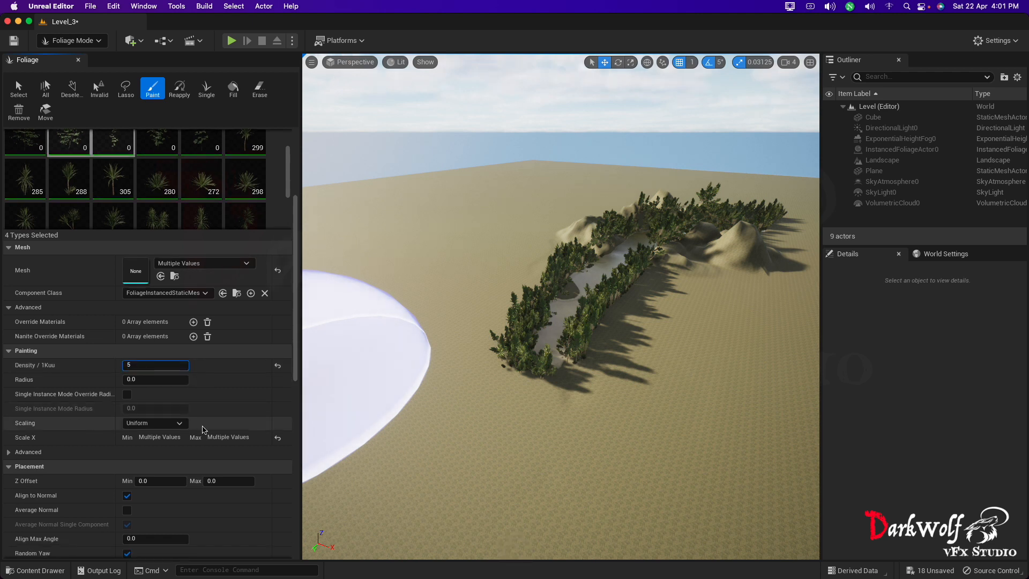
scroll(205, 429, "down", 3)
left_click(278, 377)
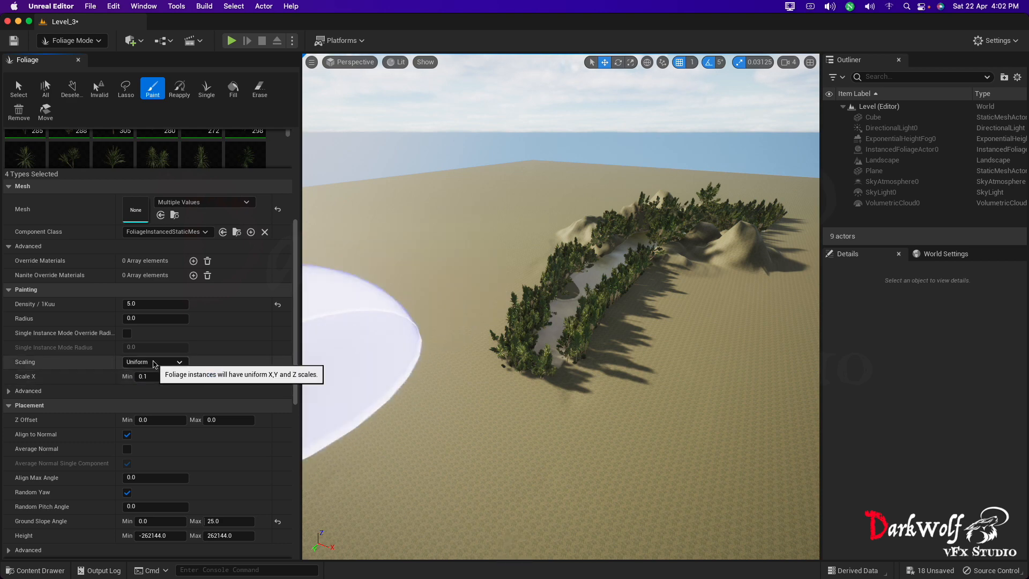
Step: Reduce the foliage brush size to about 462.5 and paint beech trees sparsely along both banks of the river
scroll(163, 348, "up", 5)
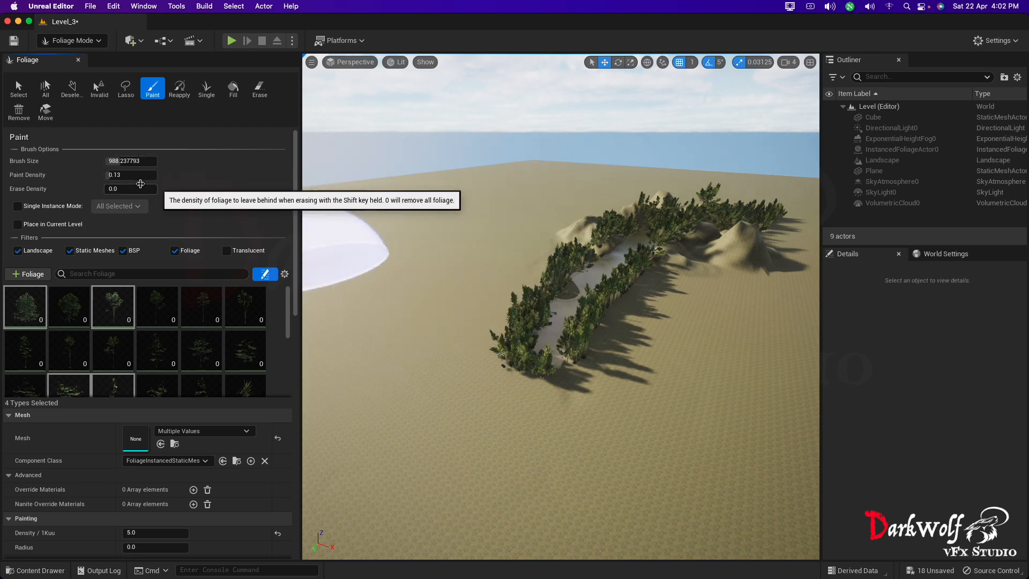
left_click_drag(118, 161, 83, 161)
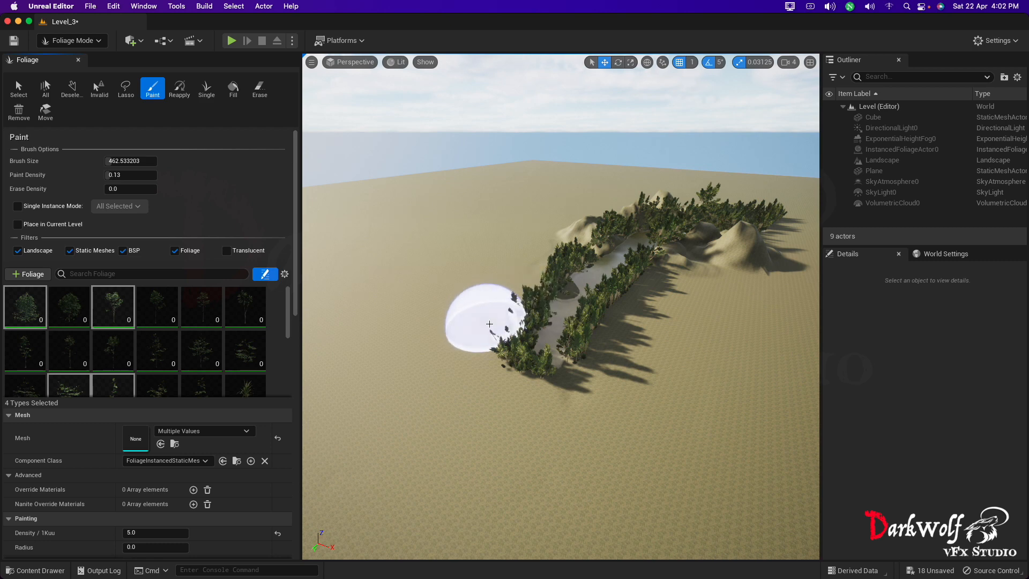
mouse_move(474, 320)
left_mouse_down()
mouse_move(493, 310)
mouse_move(482, 386)
mouse_move(547, 407)
mouse_move(689, 332)
mouse_move(698, 293)
mouse_move(729, 252)
mouse_move(699, 321)
mouse_move(689, 300)
mouse_move(555, 222)
mouse_move(542, 235)
mouse_move(683, 190)
mouse_move(506, 241)
left_mouse_up()
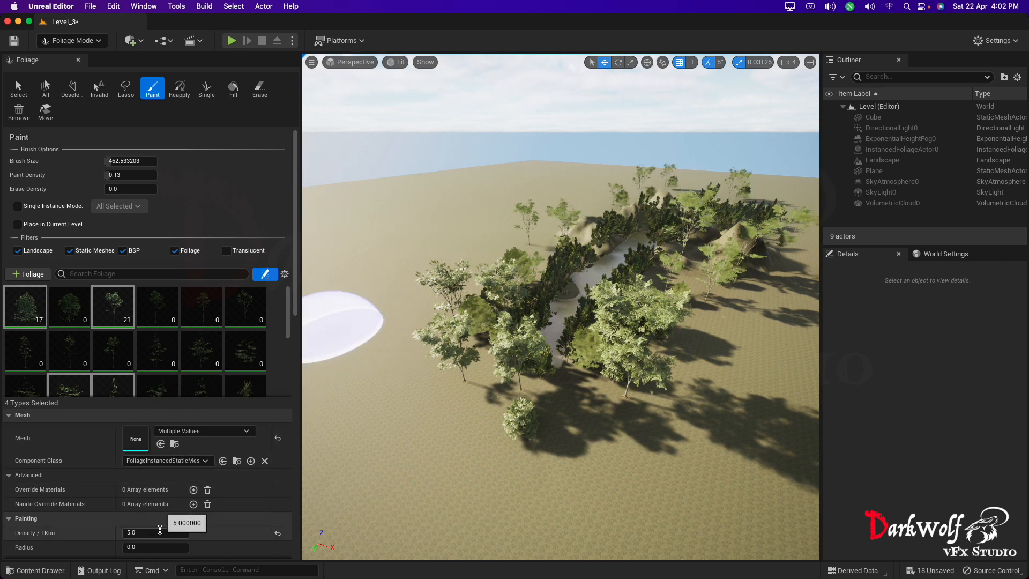
Step: Set the selected types' Density / 1Kuu to 10 and paint more beech trees around the river
left_click(150, 533)
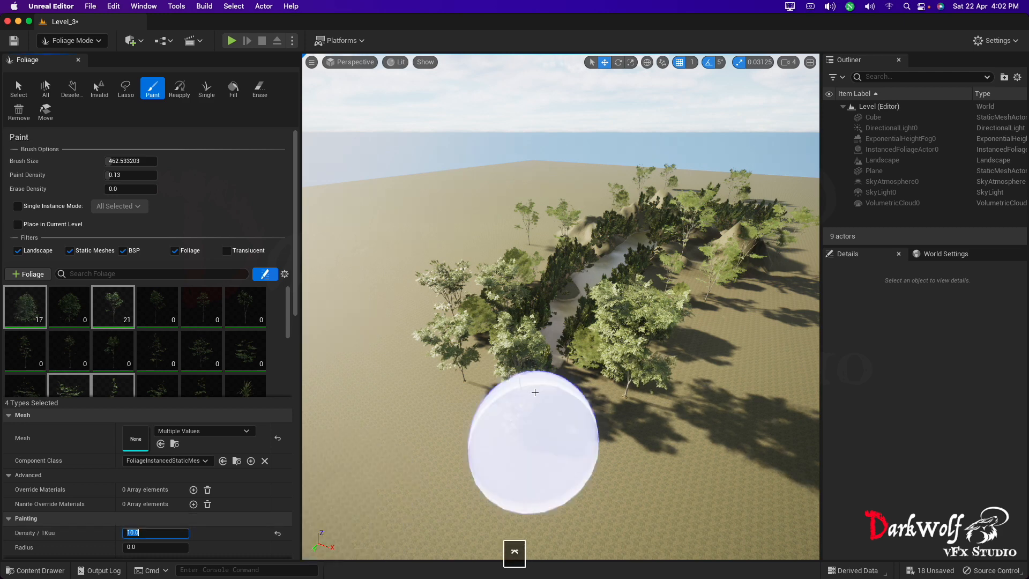
left_click(581, 310)
mouse_move(580, 309)
left_mouse_down()
mouse_move(522, 346)
mouse_move(530, 265)
mouse_move(592, 214)
mouse_move(614, 203)
mouse_move(574, 229)
mouse_move(562, 313)
mouse_move(661, 308)
mouse_move(707, 242)
mouse_move(696, 257)
mouse_move(702, 289)
mouse_move(565, 409)
mouse_move(472, 394)
mouse_move(500, 406)
mouse_move(617, 399)
left_mouse_up()
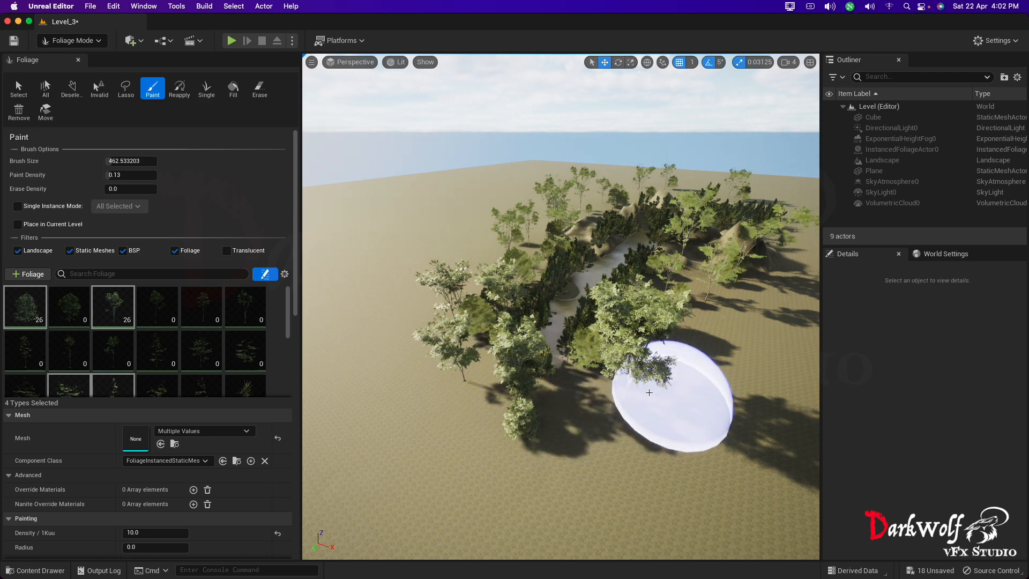
Step: Set the selected types' Density / 1Kuu to 30 and paint dense beech forest around the riverbanks, the mounds and the near end
left_click(149, 532)
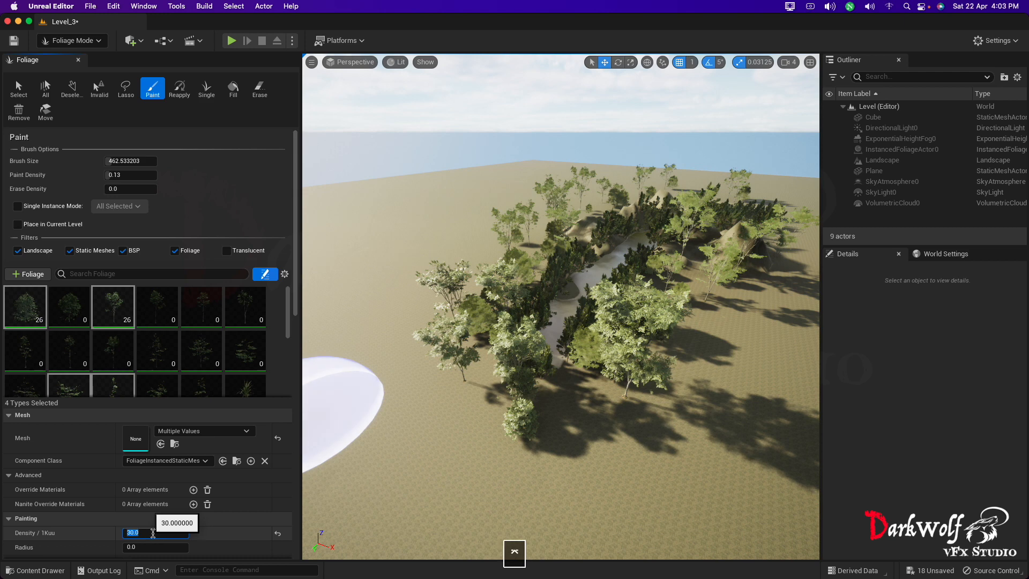
left_click(448, 409)
mouse_move(400, 342)
left_mouse_down()
mouse_move(528, 425)
mouse_move(632, 433)
mouse_move(726, 351)
mouse_move(716, 295)
mouse_move(576, 251)
mouse_move(490, 239)
mouse_move(460, 267)
mouse_move(472, 247)
mouse_move(610, 197)
mouse_move(595, 204)
mouse_move(702, 200)
left_mouse_up()
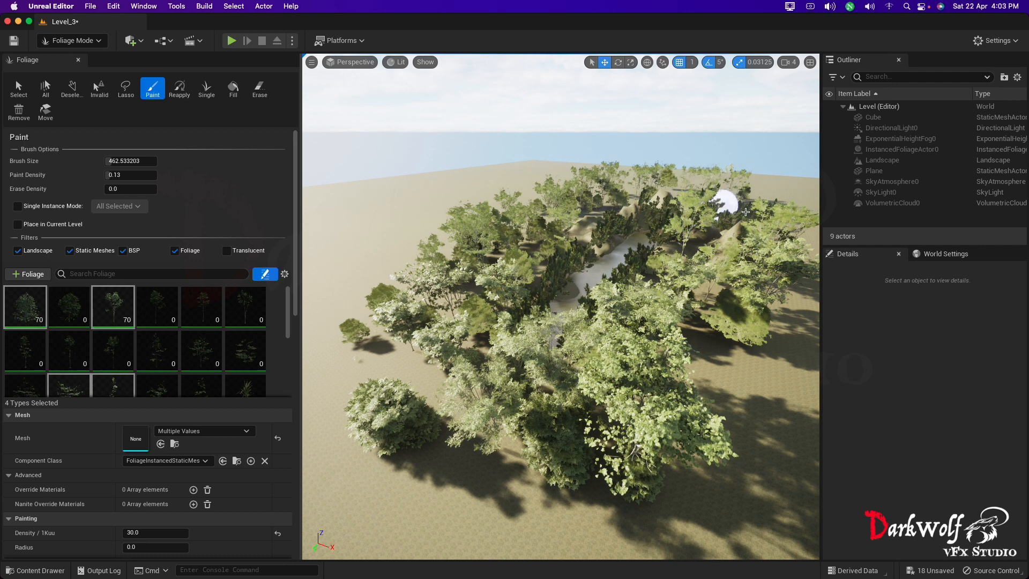
mouse_move(745, 212)
left_mouse_down()
mouse_move(510, 449)
mouse_move(494, 429)
mouse_move(646, 319)
left_mouse_up()
mouse_move(628, 238)
left_mouse_down()
mouse_move(595, 225)
mouse_move(528, 273)
mouse_move(608, 241)
mouse_move(702, 236)
mouse_move(750, 306)
mouse_move(602, 200)
mouse_move(710, 192)
left_mouse_up()
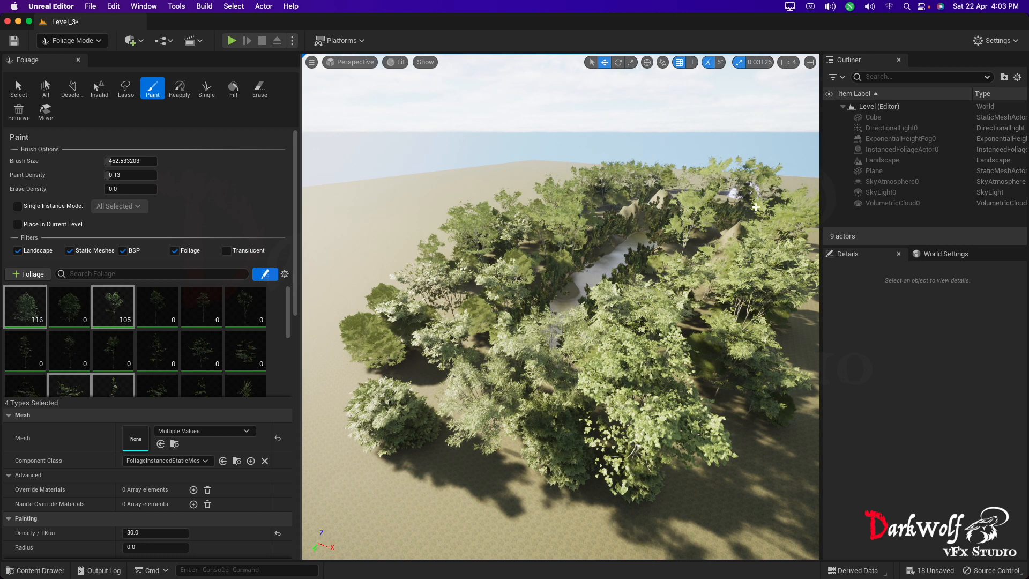
mouse_move(475, 440)
left_mouse_down()
mouse_move(461, 381)
mouse_move(462, 401)
mouse_move(507, 429)
mouse_move(620, 445)
left_mouse_up()
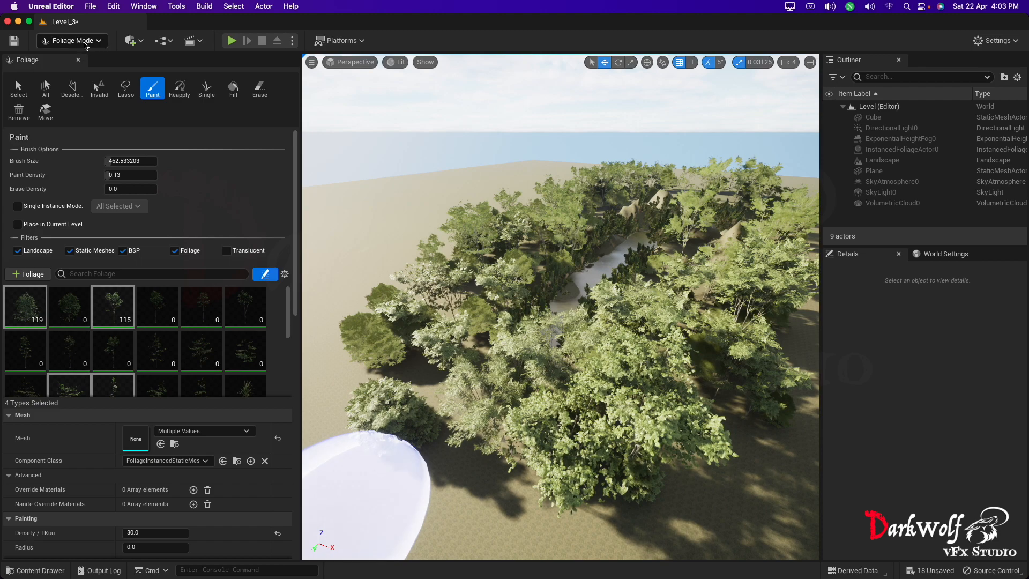
Step: Switch to Selection mode and examine the painted forest along the river from close up and from a distance
left_click(81, 42)
left_click(77, 56)
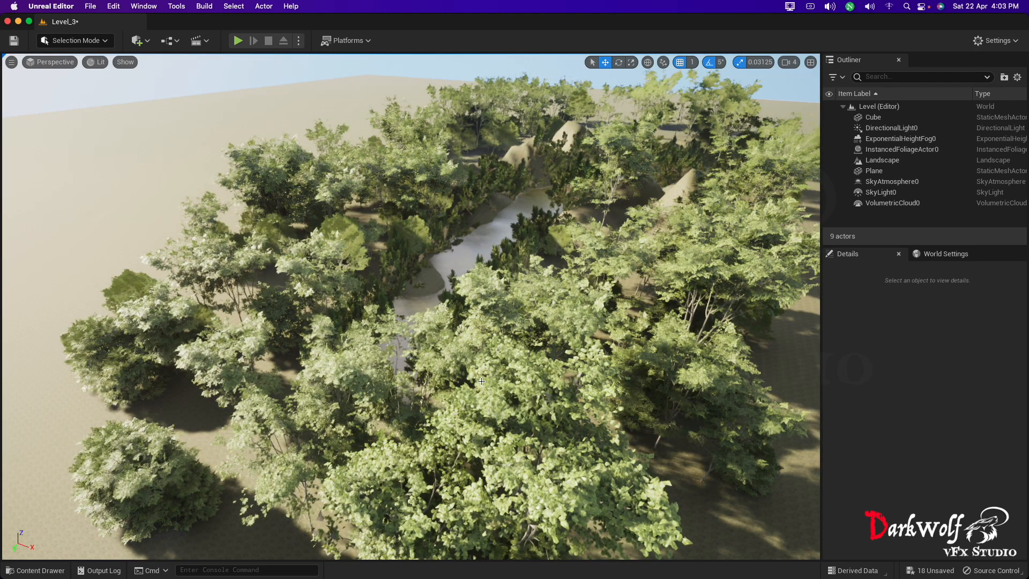
middle_click_drag(277, 463, 332, 477, "alt")
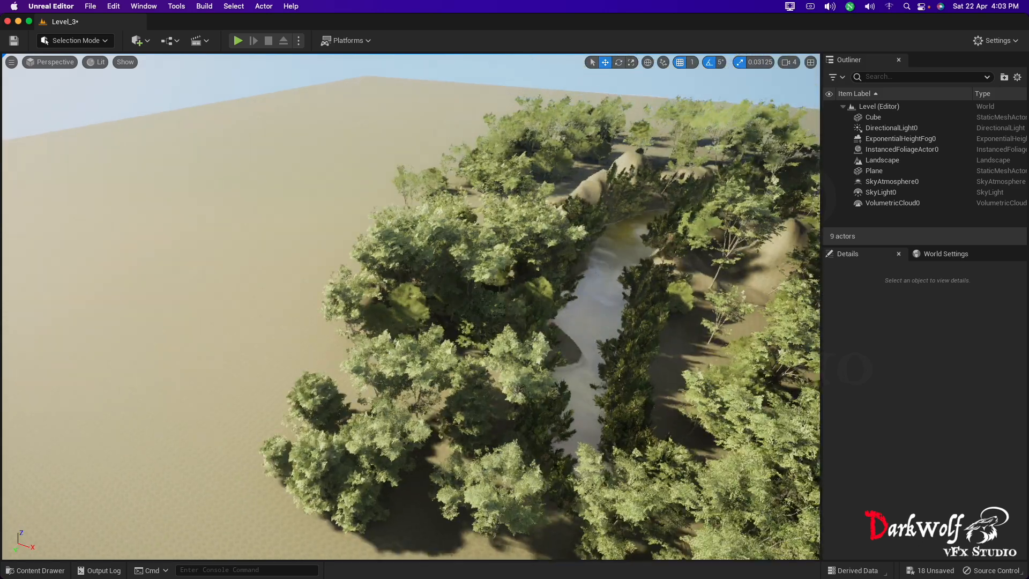
scroll(545, 454, "up", 6)
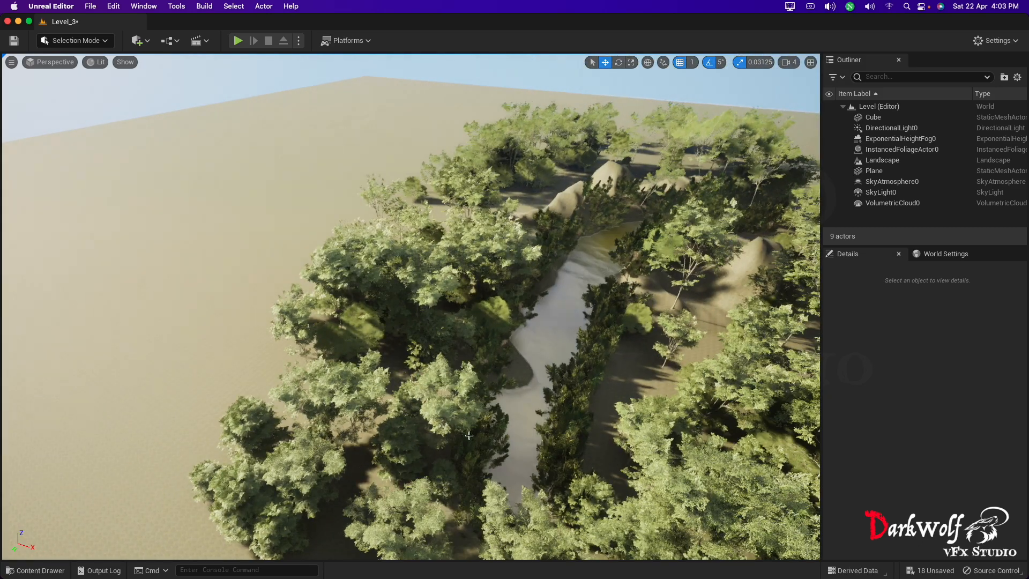
scroll(546, 455, "up", 5)
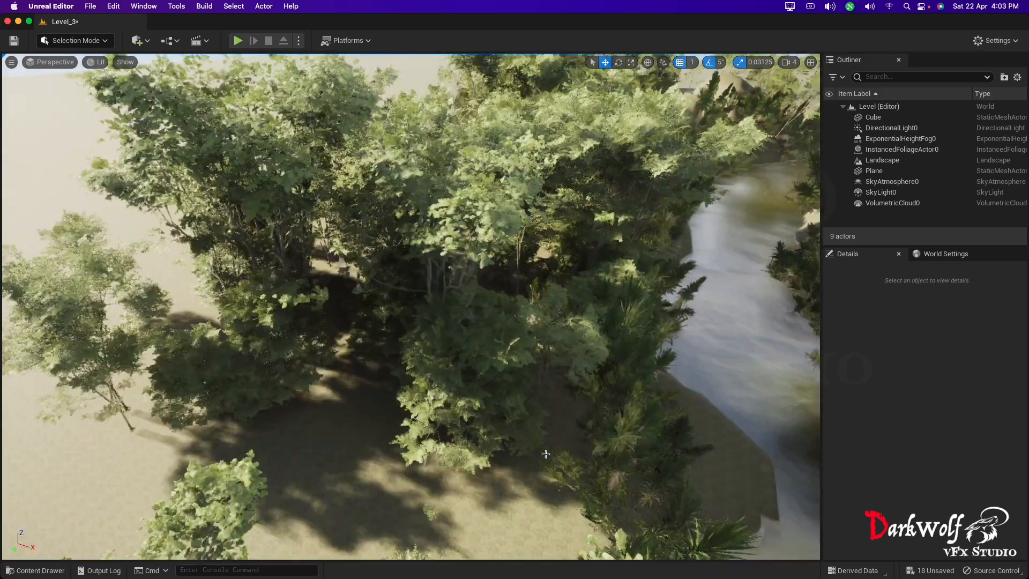
scroll(545, 454, "down", 8)
right_click_drag(546, 454, 584, 434)
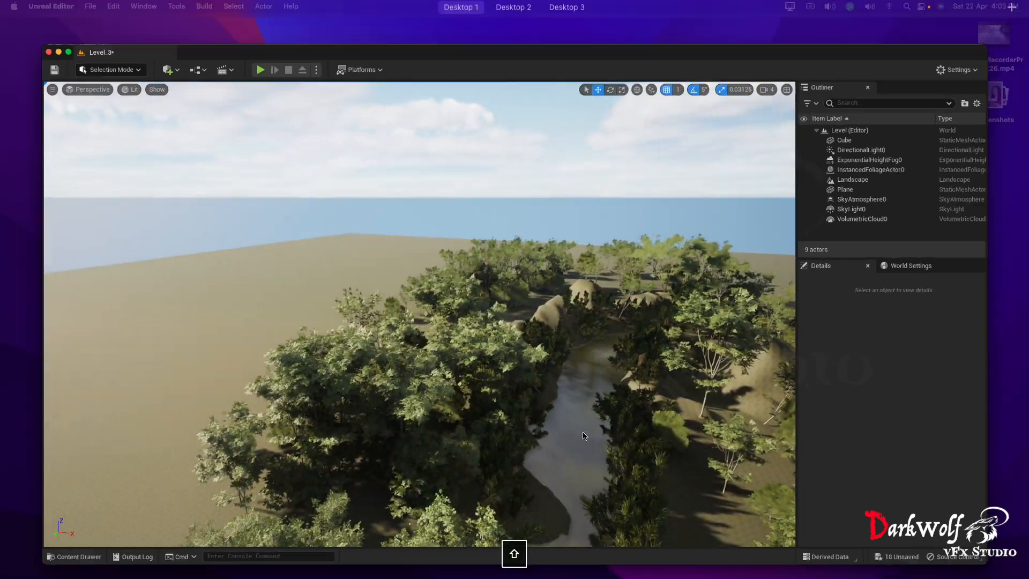
key("e")
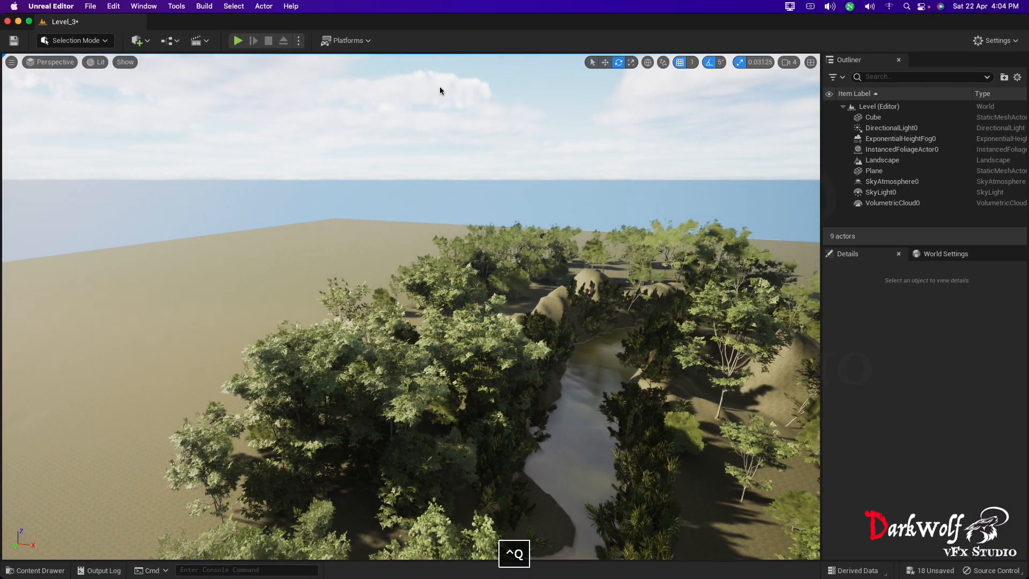
scroll(688, 429, "up", 4)
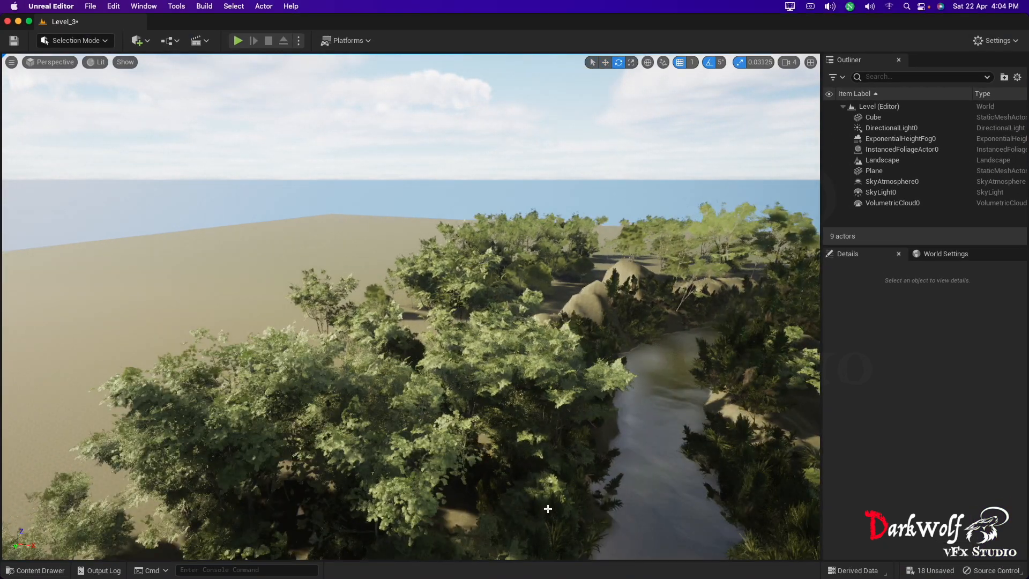
scroll(549, 511, "down", 6)
scroll(549, 511, "down", 2)
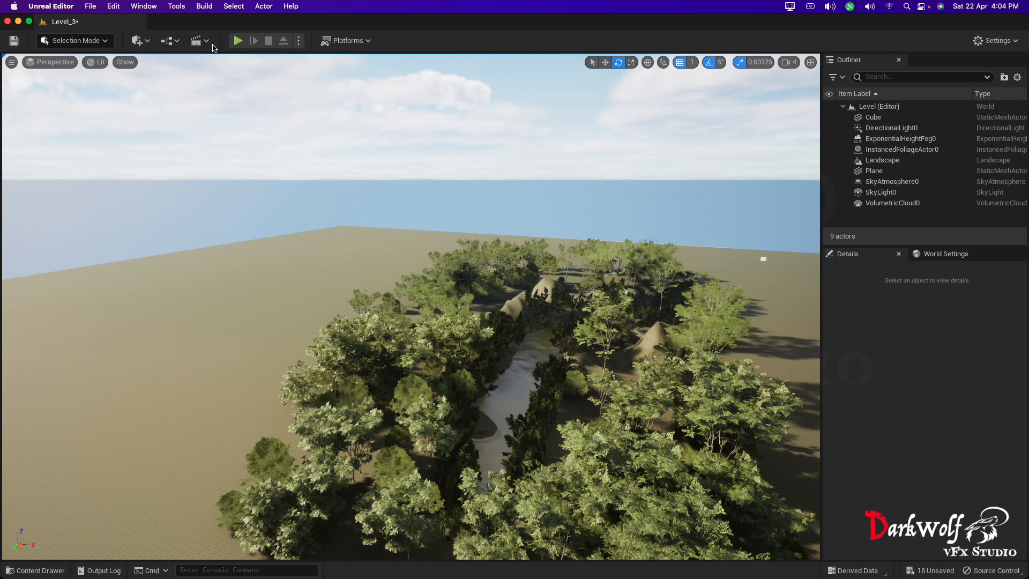
Step: Play the level, fly over the river and its planted banks to examine them, and stop the preview
left_click(238, 40)
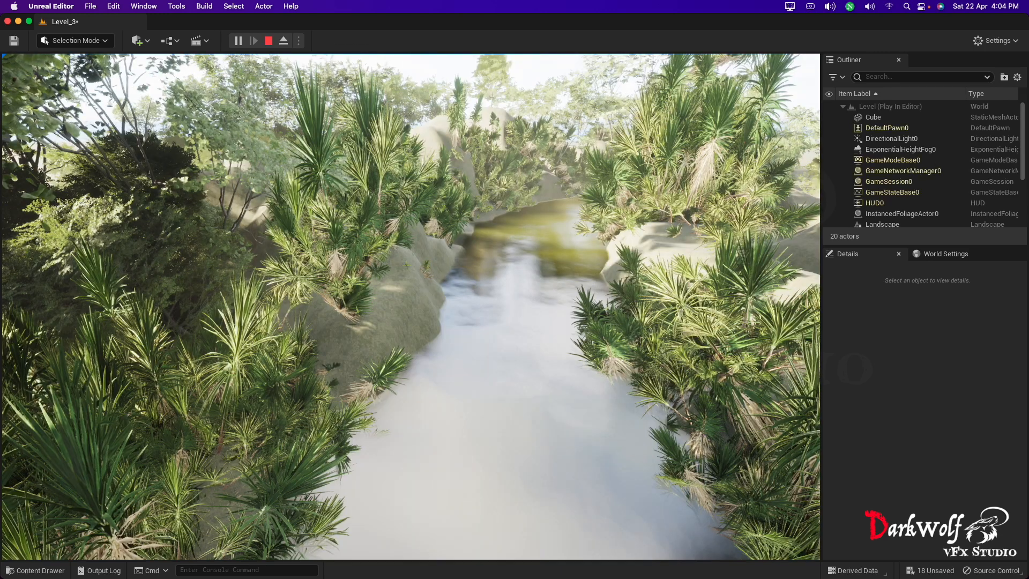
key("s")
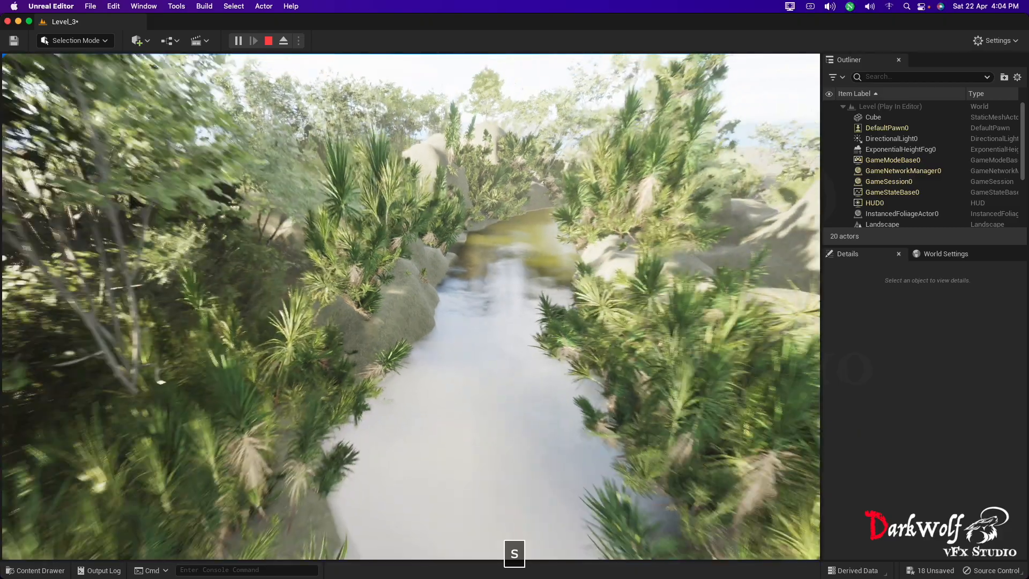
key("s")
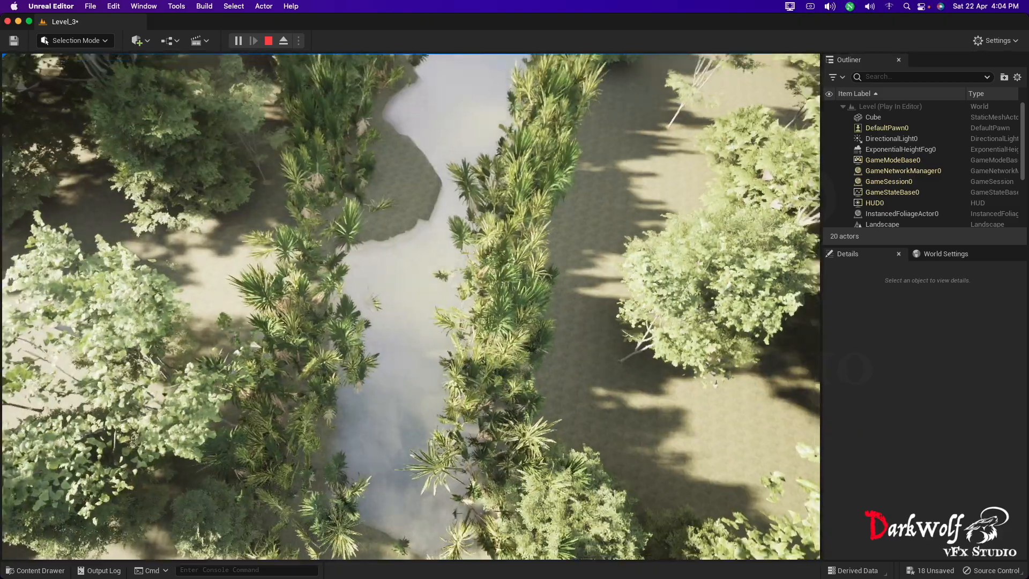
key("w")
key("w")
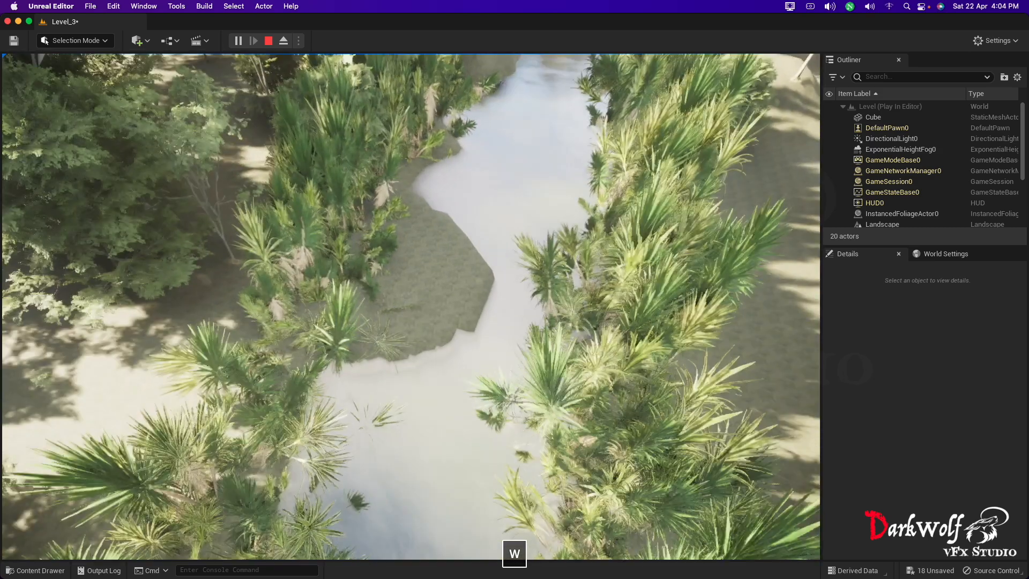
key("w")
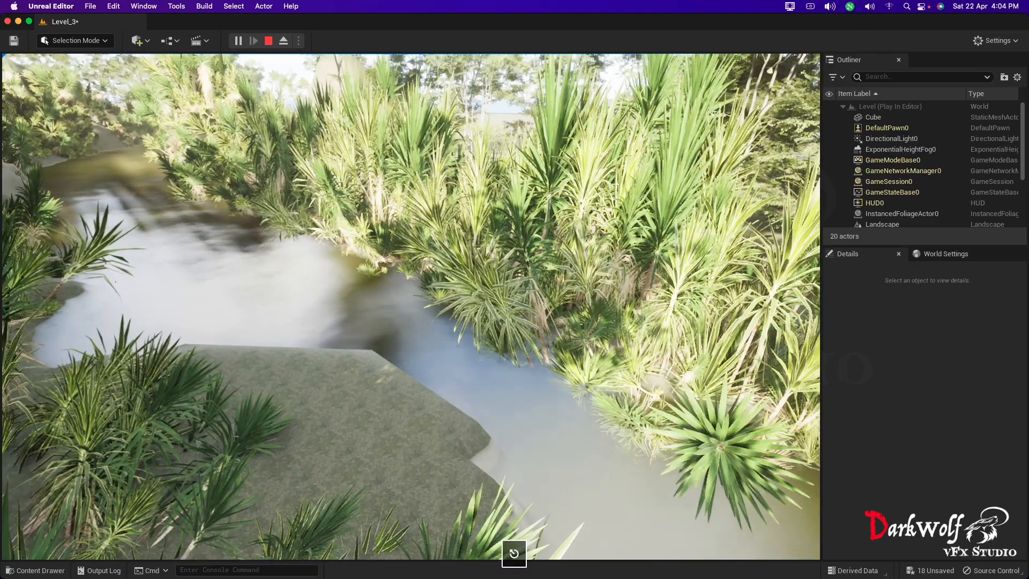
key("Escape")
Step: Examine the beech forest from above the river, along the banks and at ground level among the trees
left_click(316, 333)
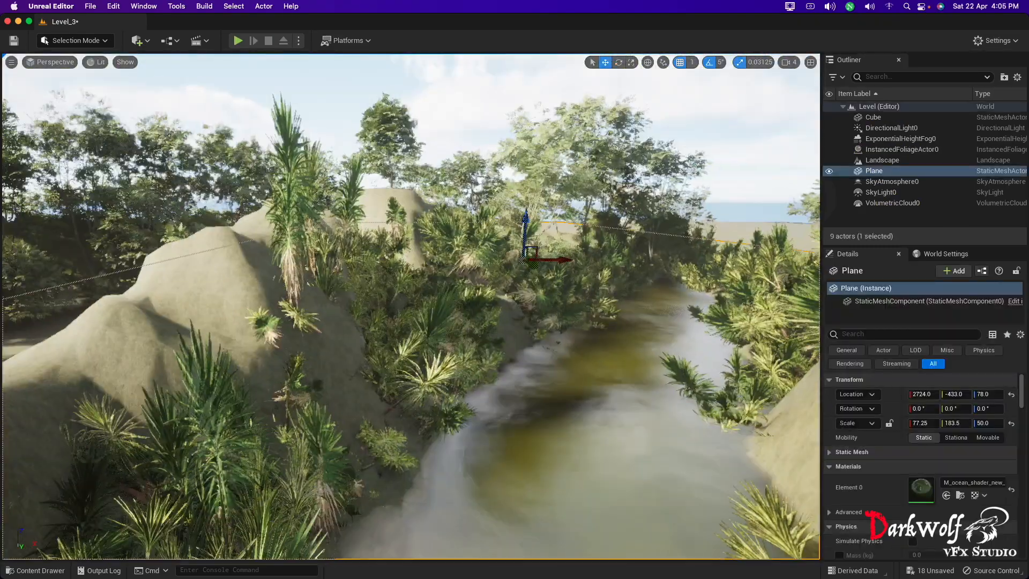
right_click_drag(636, 466, 400, 393)
left_click_drag(400, 392, 408, 375, "alt")
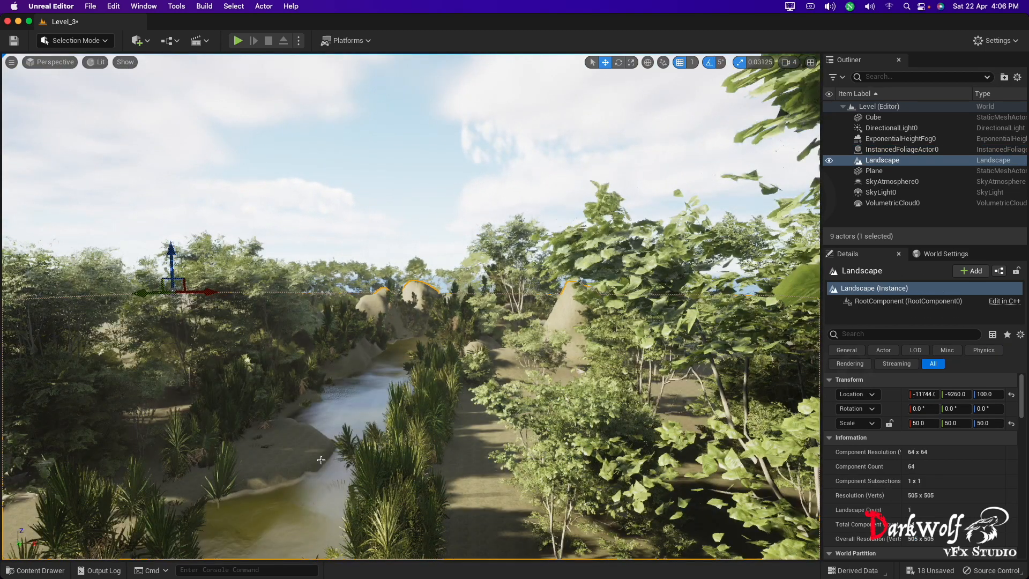
scroll(335, 379, "down", 5)
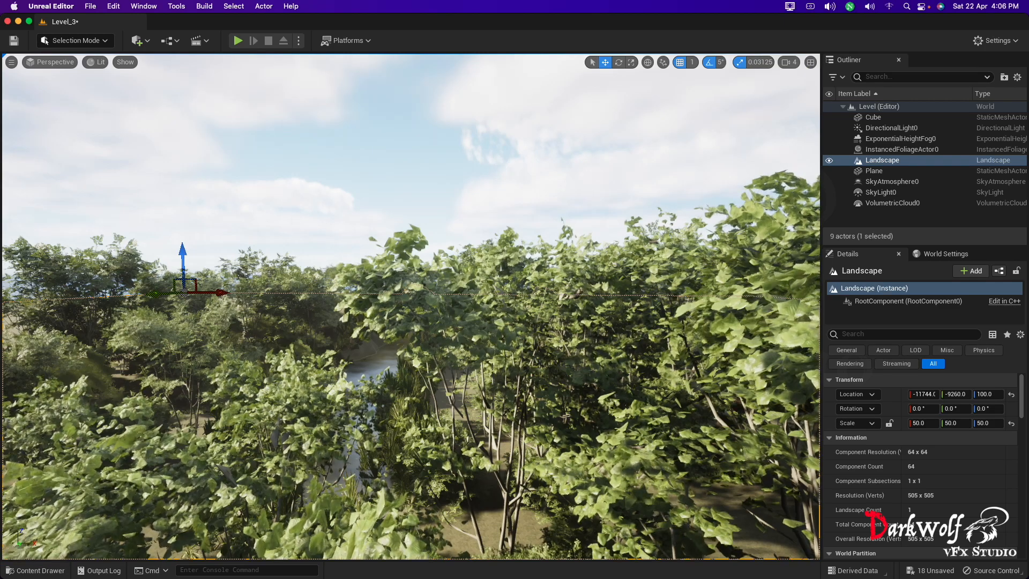
left_click(293, 221)
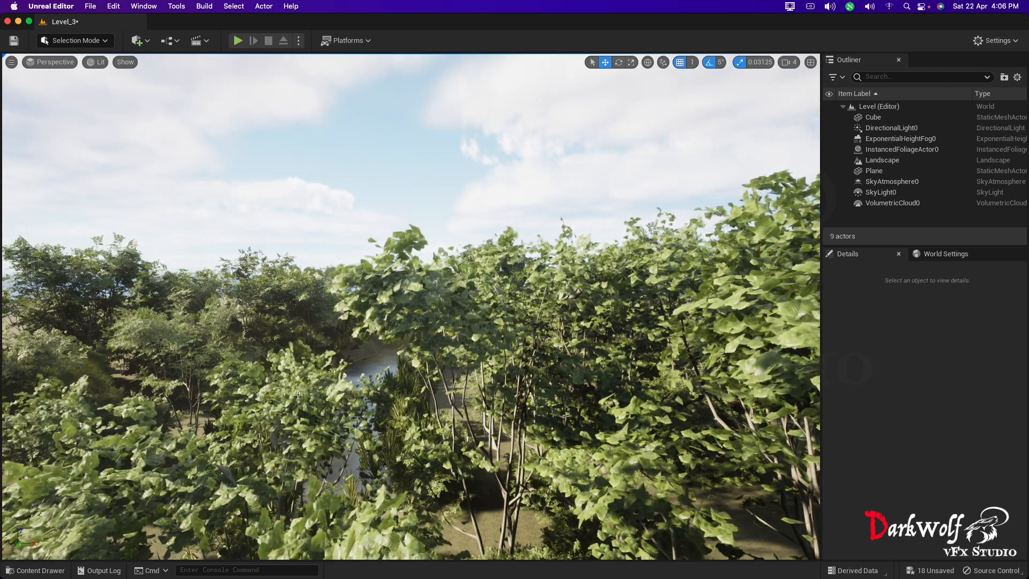
left_click_drag(334, 406, 344, 414, "alt")
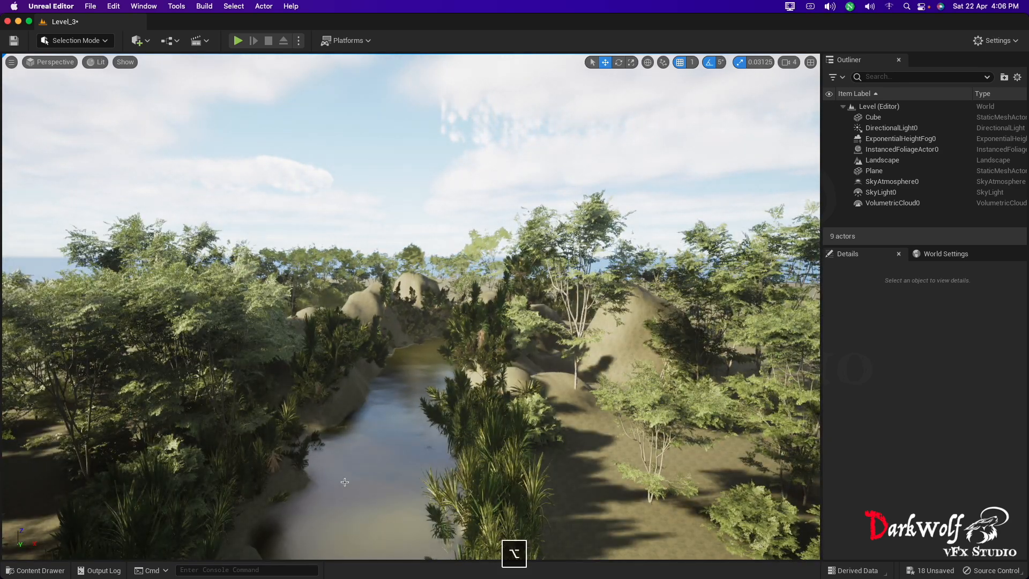
mouse_move(344, 482)
left_mouse_down("alt")
mouse_move(236, 456)
mouse_move(244, 432)
mouse_move(405, 435)
mouse_move(340, 432)
left_mouse_up("alt")
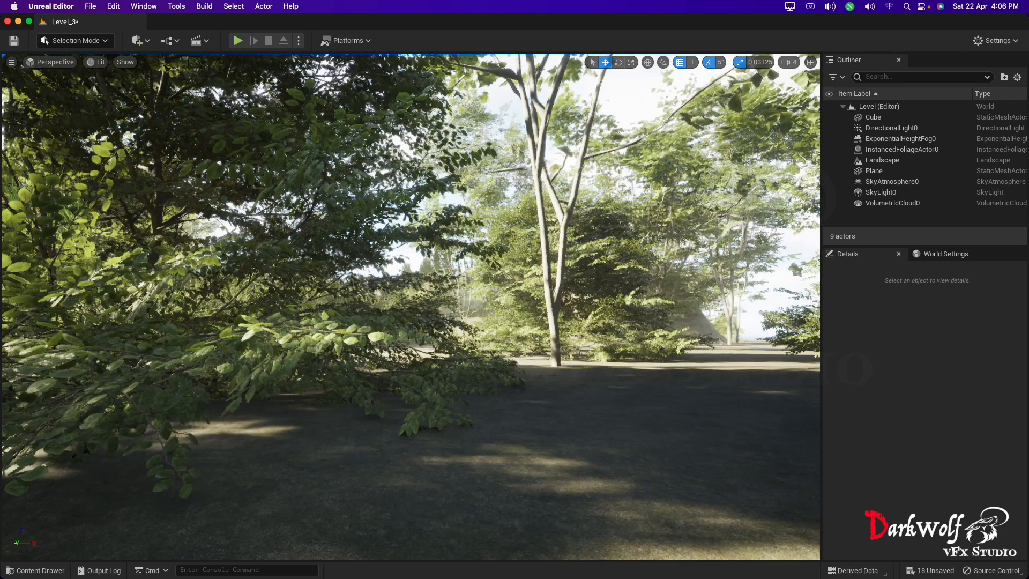
left_click_drag(604, 429, 525, 437)
scroll(603, 430, "down", 8)
left_click_drag(312, 340, 415, 362, "alt")
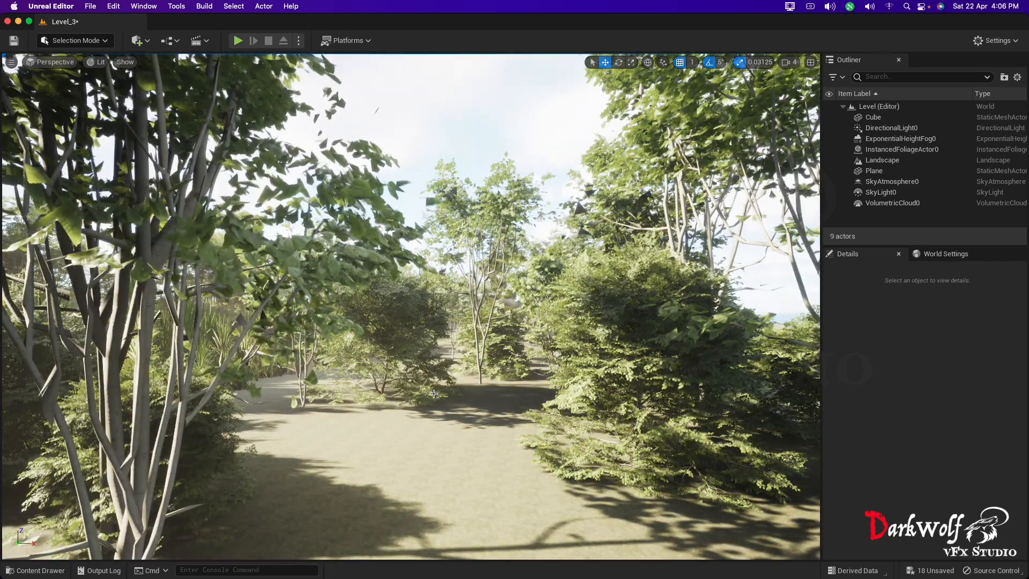
Step: Switch to Foliage mode and deactivate all foliage types in the palette for painting
left_click(92, 43)
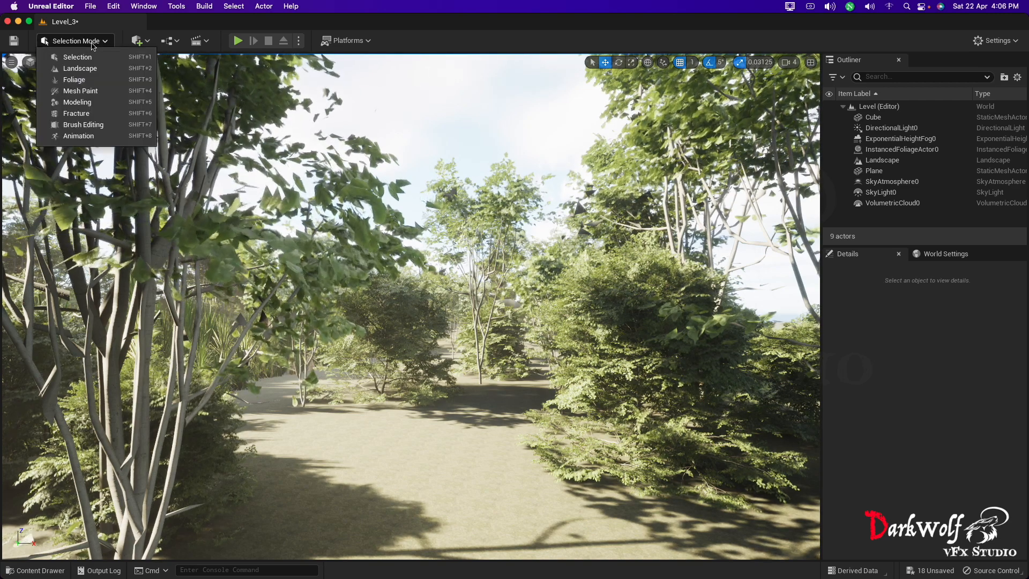
left_click(80, 78)
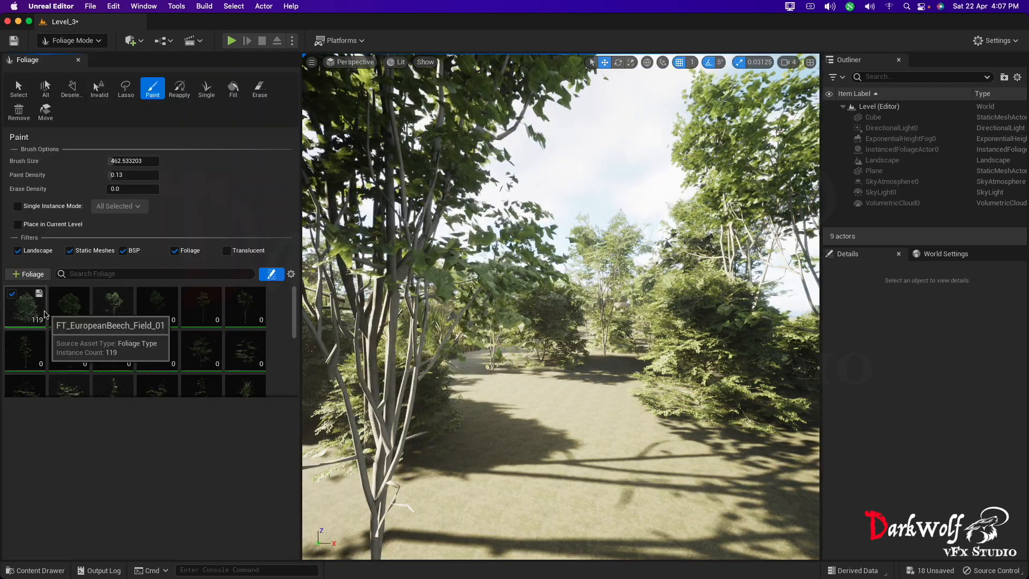
key("super+a")
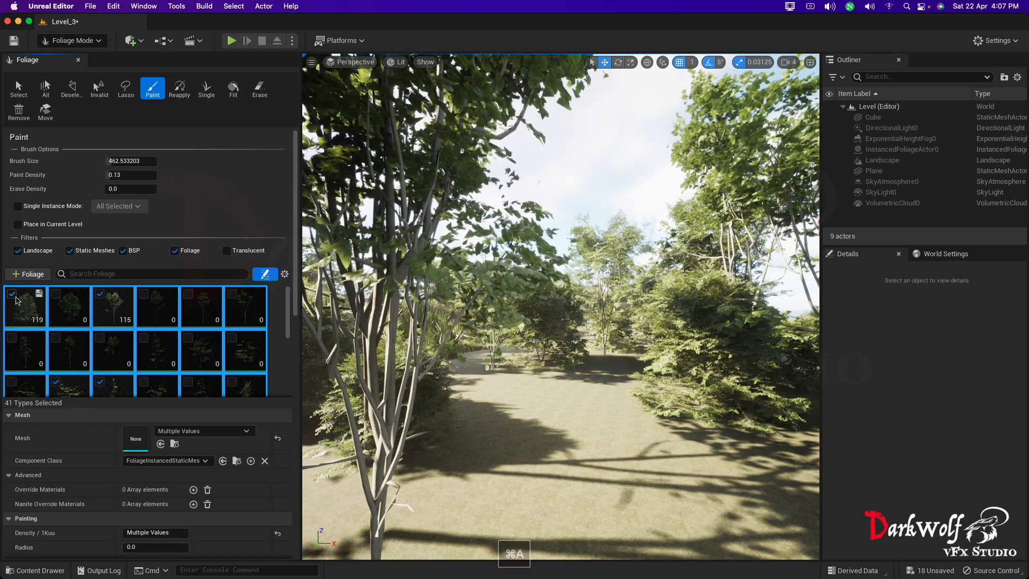
left_click(13, 295)
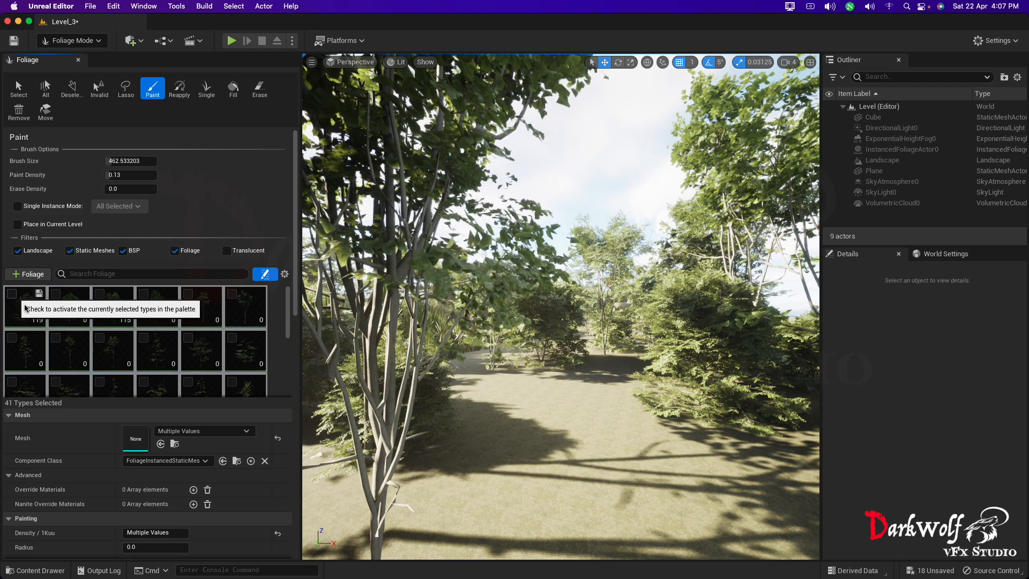
scroll(275, 359, "down", 5)
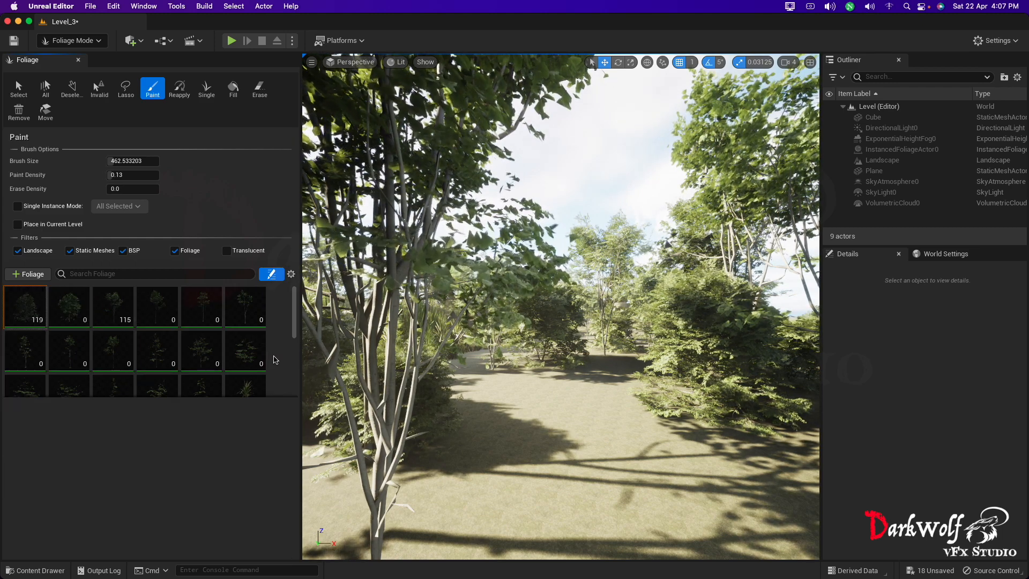
Step: Collapse the Foliage and Geometry subfolders of the EuropeanBeech folder in the project content
key("ctrl+space")
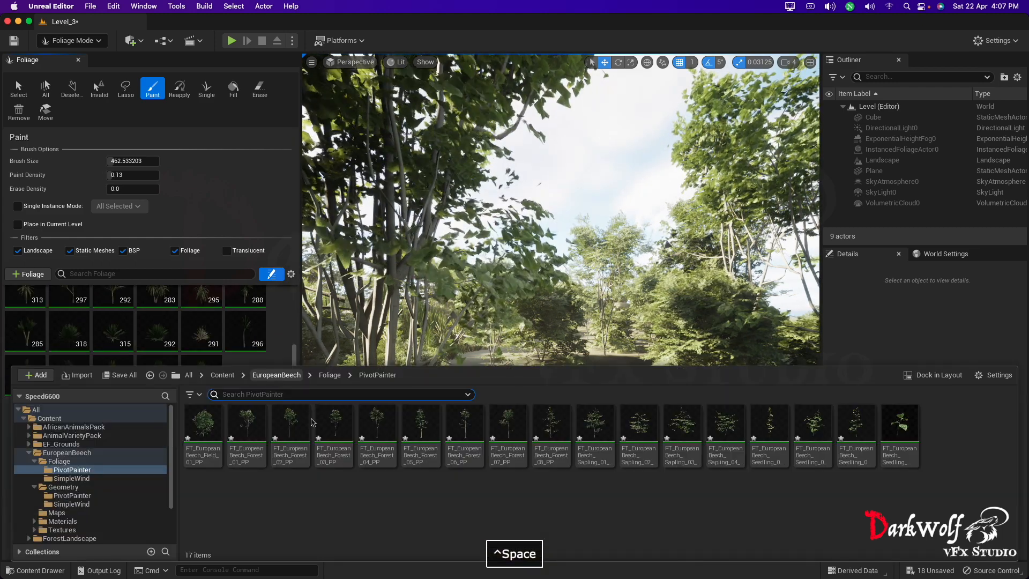
left_click(37, 463)
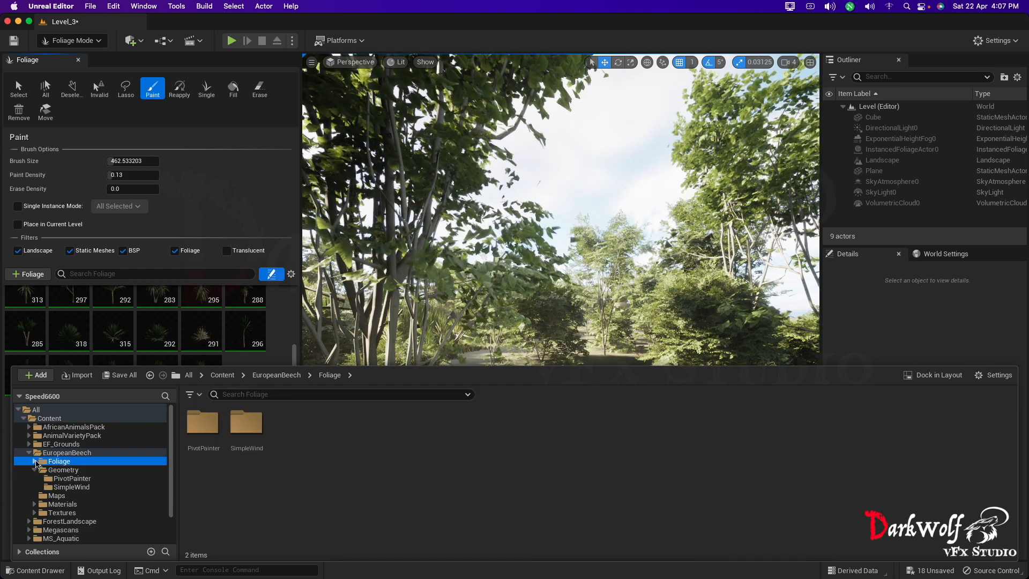
left_click(35, 470)
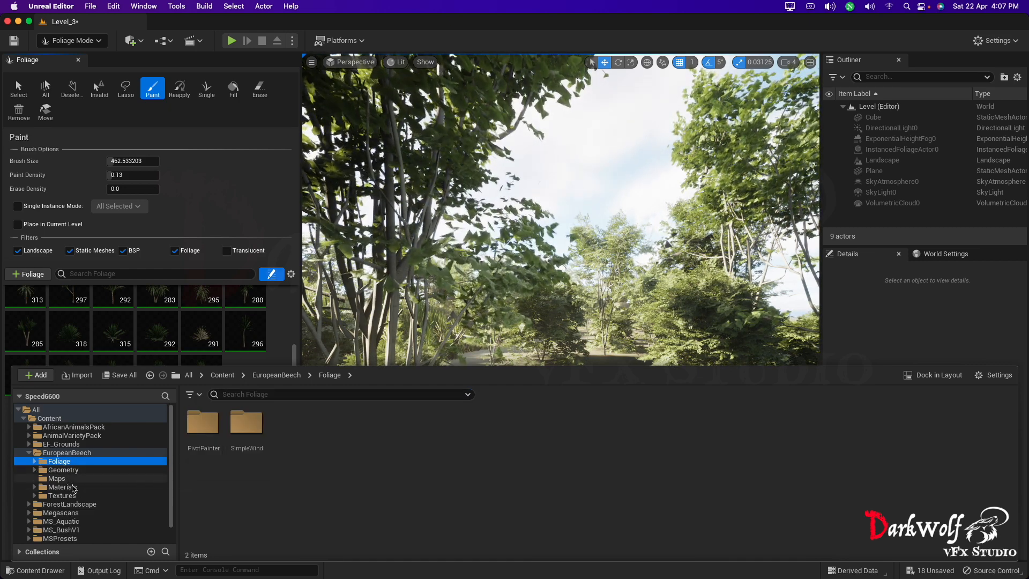
Step: Open Quixel Bridge, look through the local Megascans plants and their project folders, and close it again
right_click(431, 451)
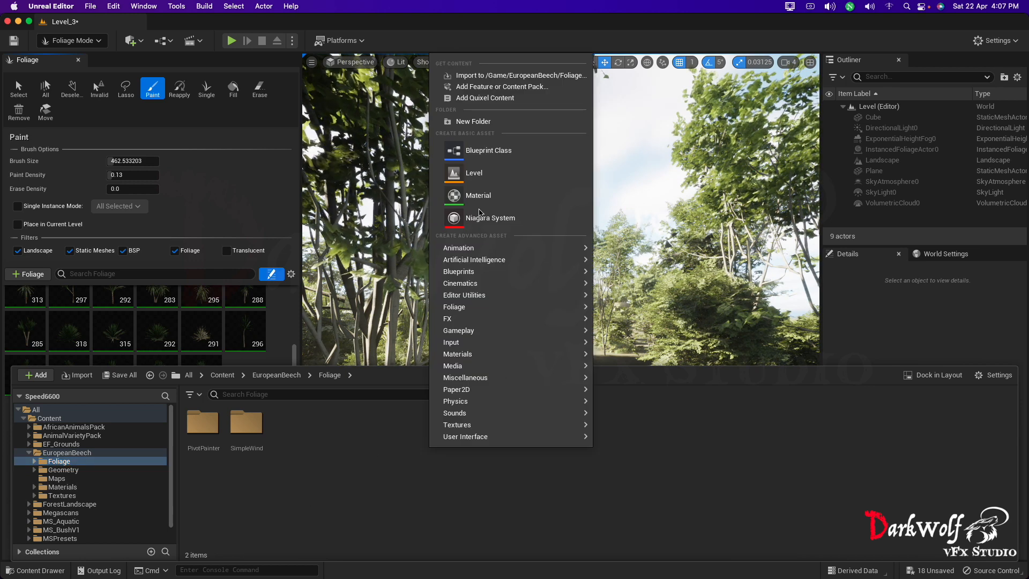
left_click(481, 99)
scroll(539, 363, "down", 5)
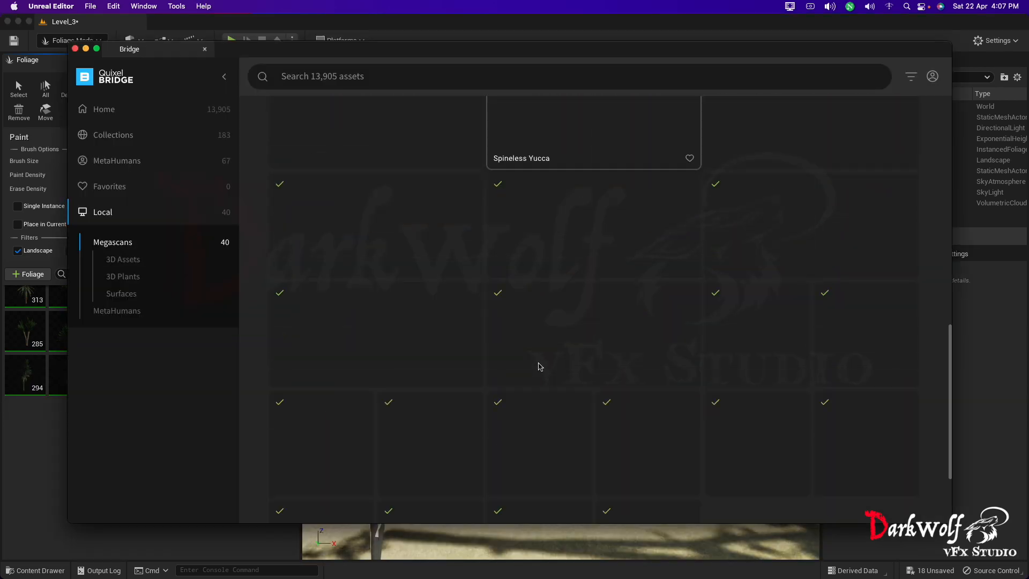
scroll(540, 362, "up", 3)
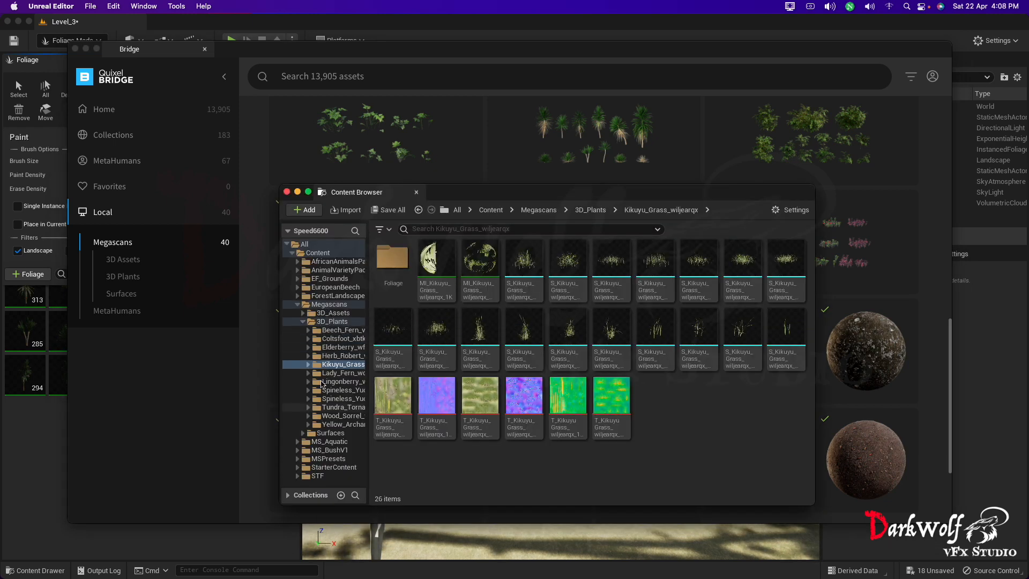
left_click(286, 192)
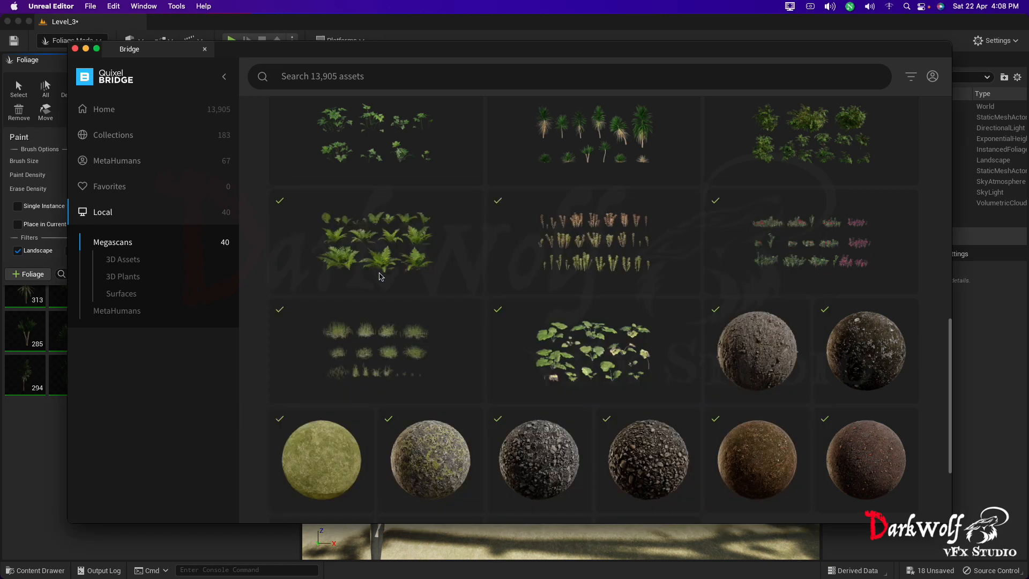
left_click(75, 49)
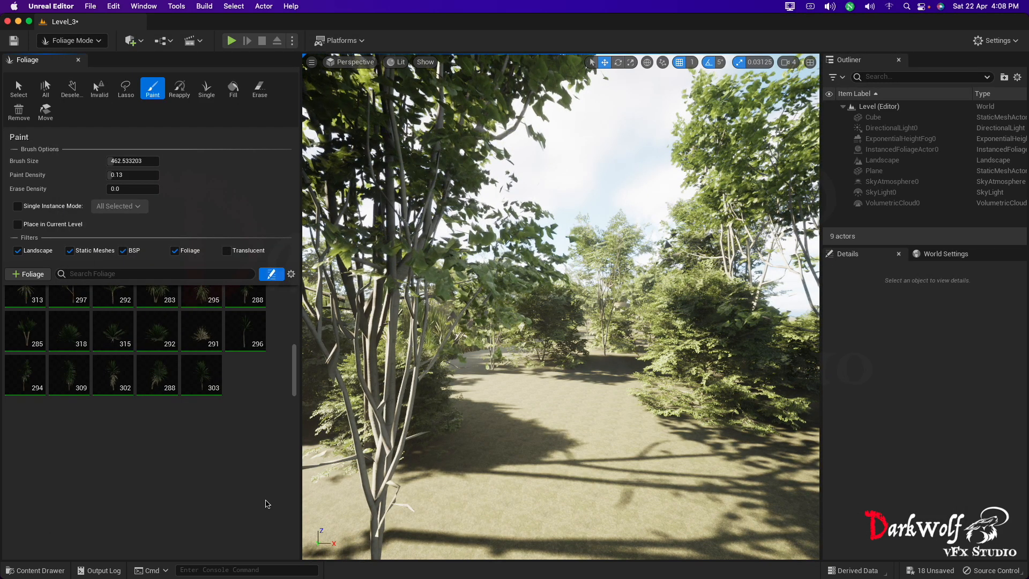
Step: Open the Megascans 3D_Plants folder in the project content and filter its assets by Foliage types
key("ctrl+space")
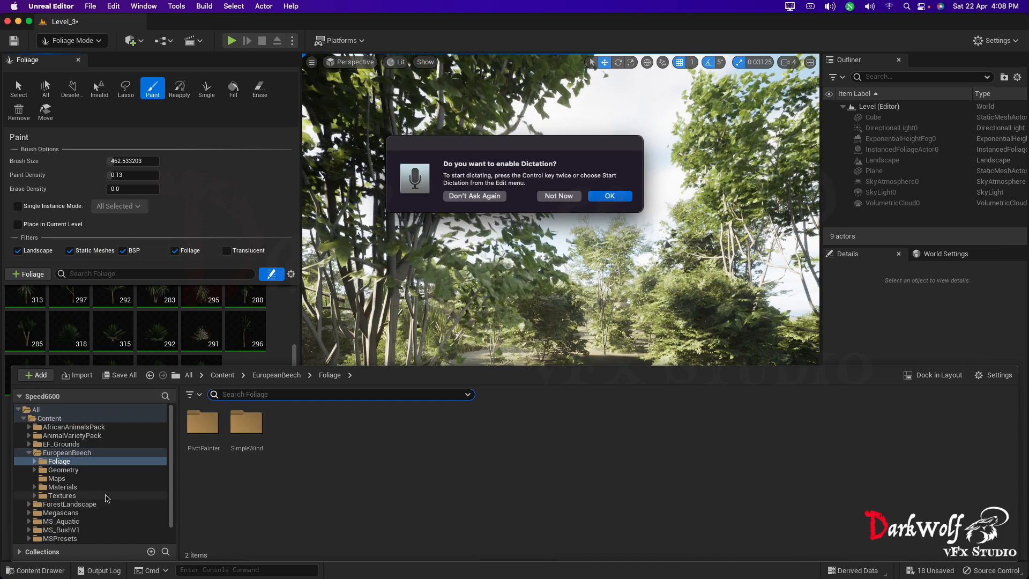
scroll(105, 497, "down", 1)
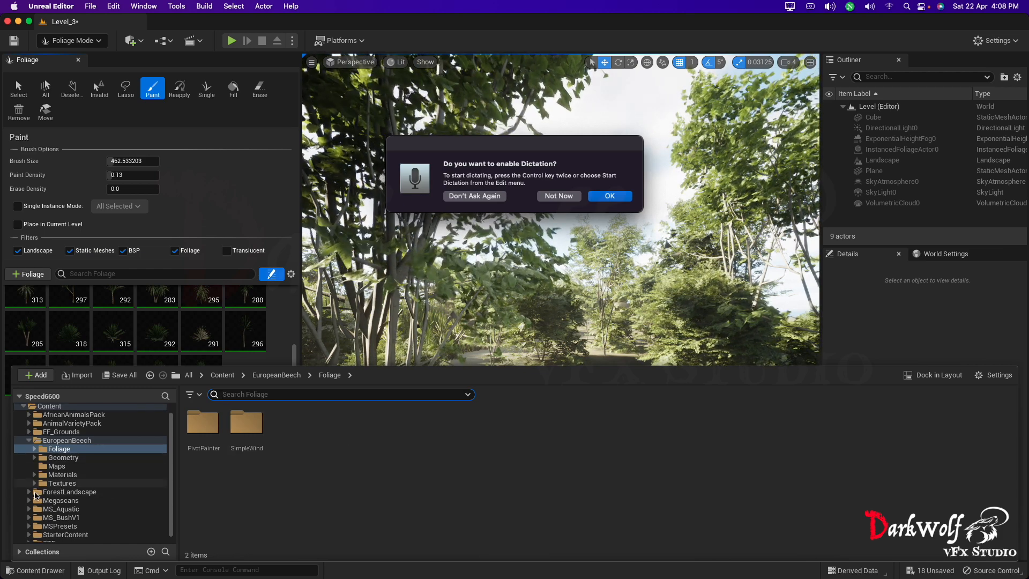
left_click(29, 501)
scroll(32, 501, "down", 2)
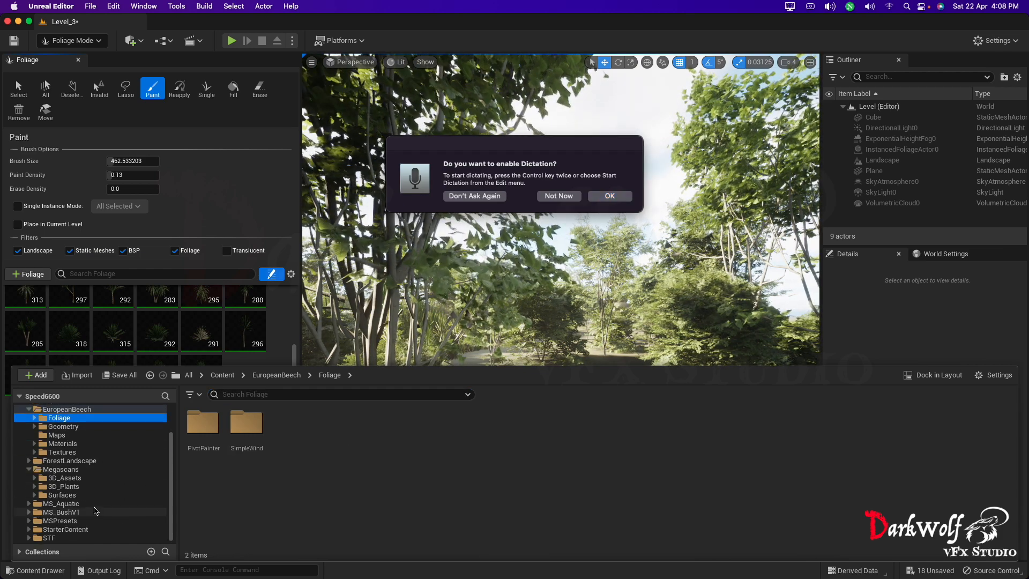
left_click(75, 487)
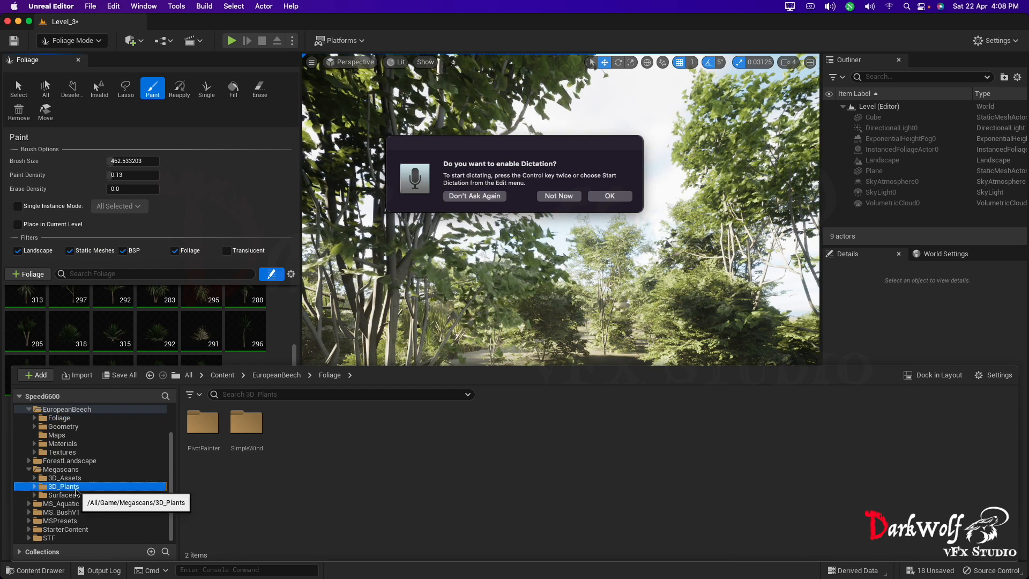
left_click(199, 396)
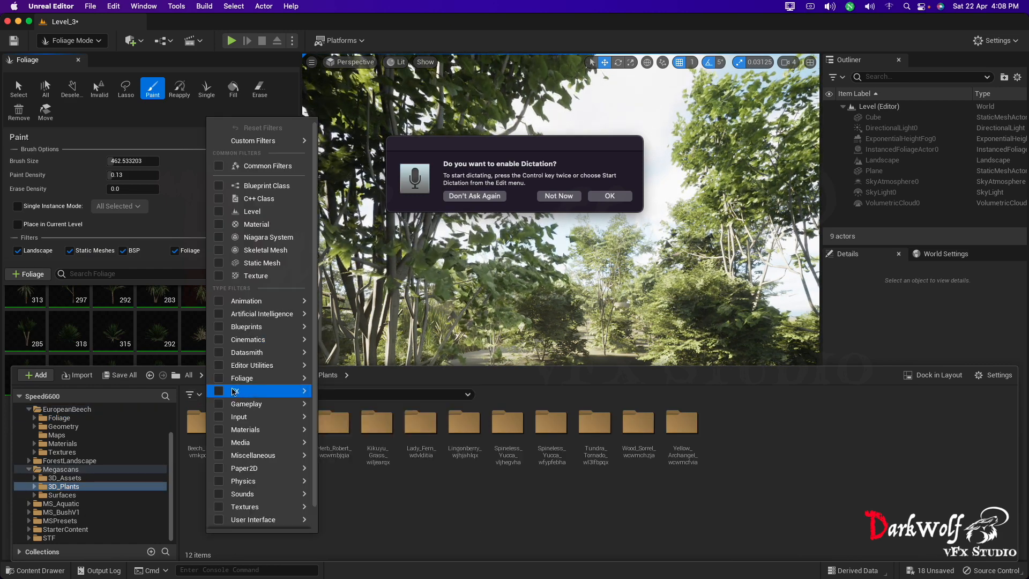
left_click(343, 378)
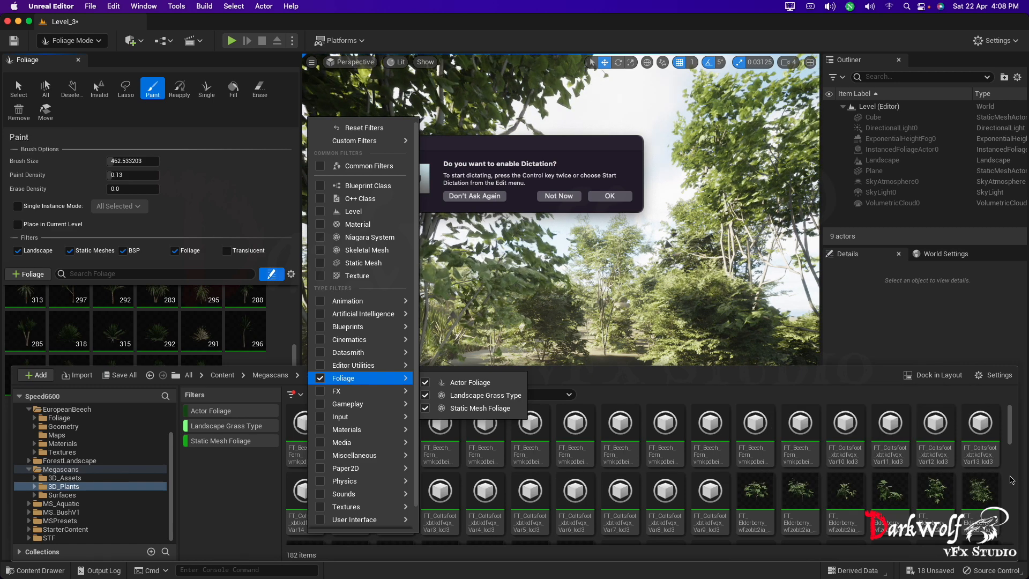
Step: Select two Lady Fern foliage types, including FT_Lady_Fern_wdvlditia_Var10_lod3, and add them to the foliage palette
left_click(1012, 478)
scroll(798, 478, "down", 5)
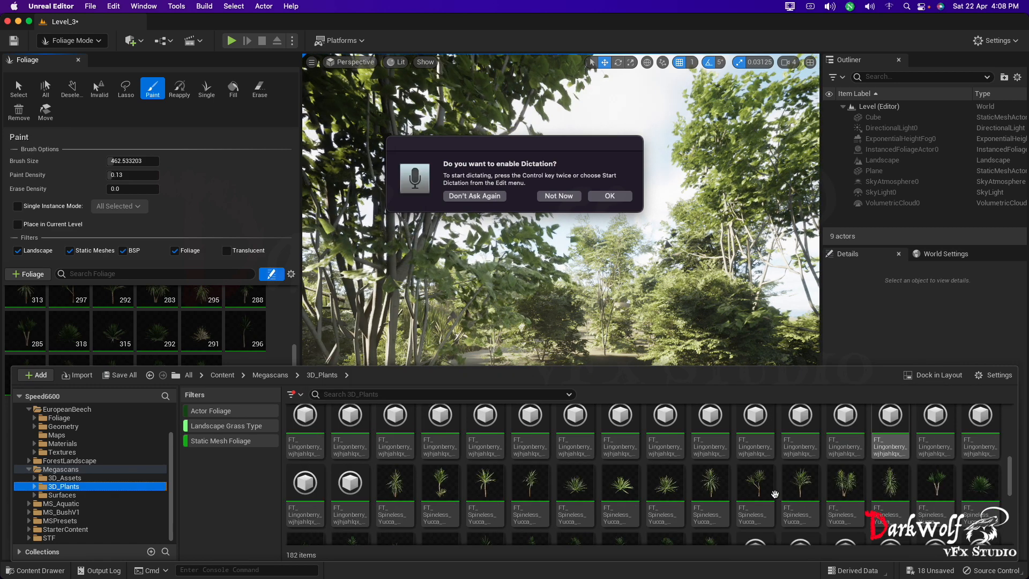
scroll(774, 493, "up", 5)
scroll(657, 479, "down", 3)
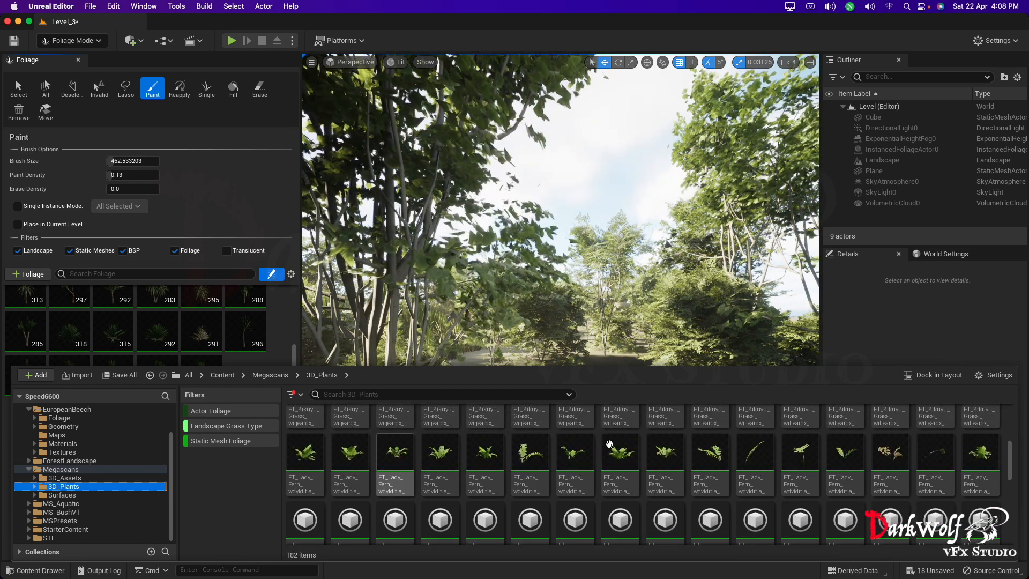
left_click(619, 464)
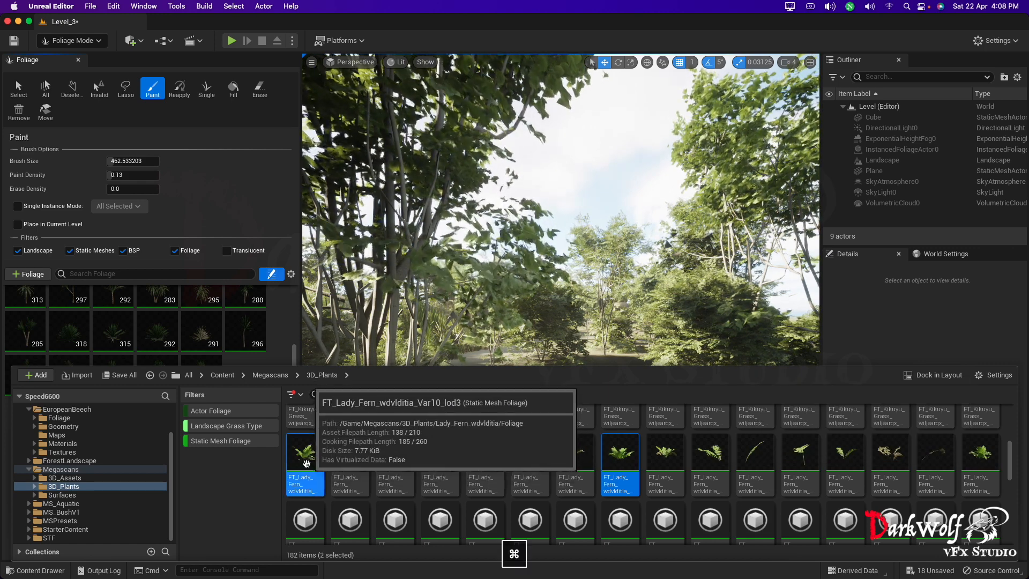
left_click(304, 455, "super")
left_click_drag(304, 455, 267, 359)
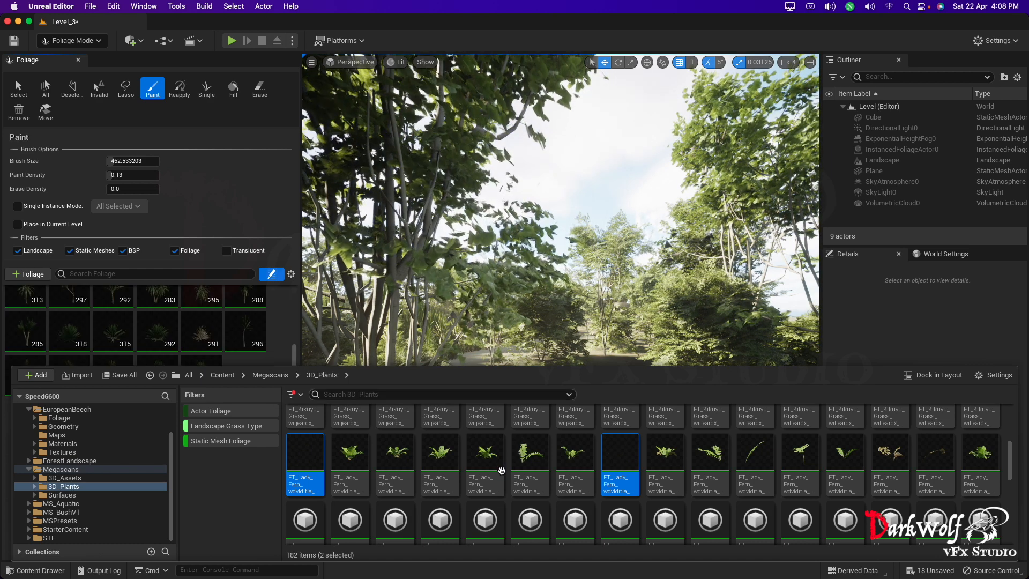
Step: Find the Kikuyu Grass foliage types in 3D_Plants and add FT_Kikuyu_Grass_wiljearqx_Var11_lod3 to the foliage palette
scroll(501, 470, "down", 5)
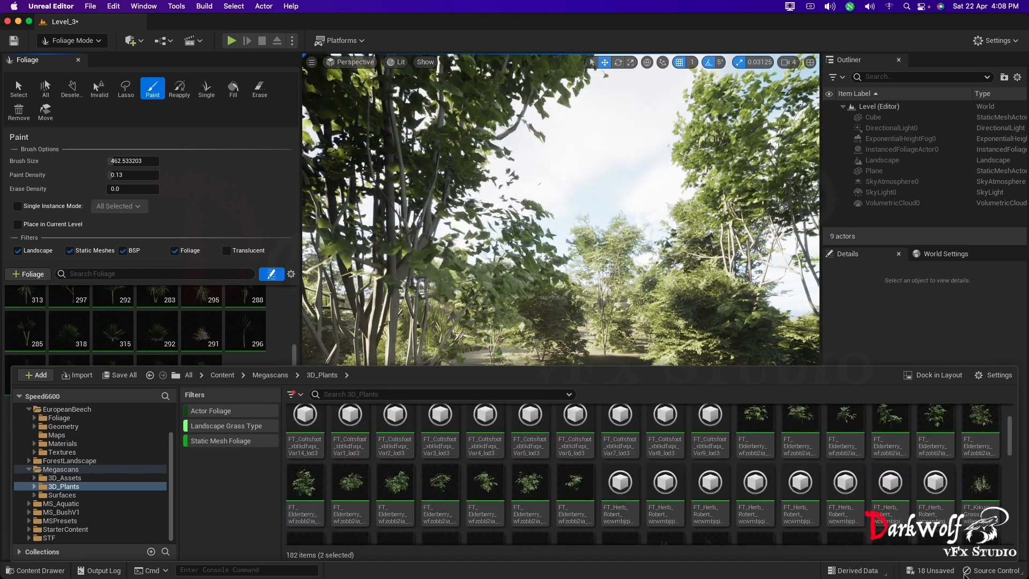
scroll(676, 481, "up", 2)
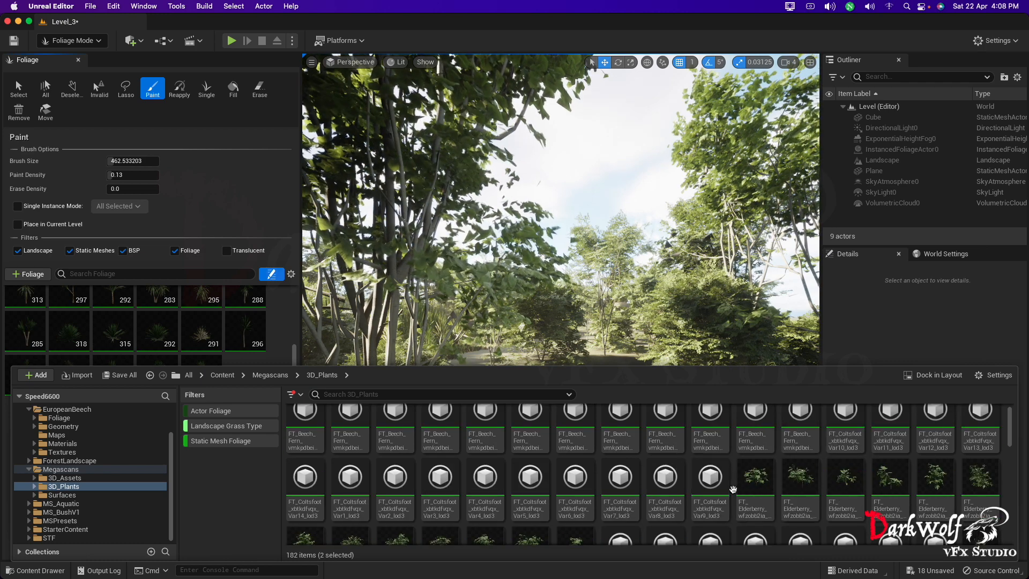
scroll(732, 489, "up", 1)
scroll(732, 488, "down", 5)
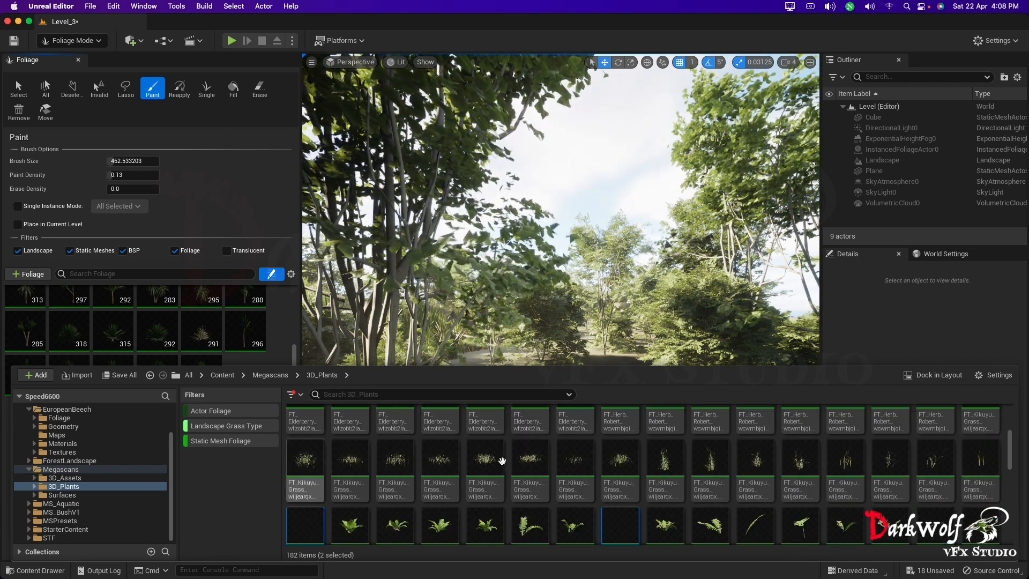
left_click(308, 462)
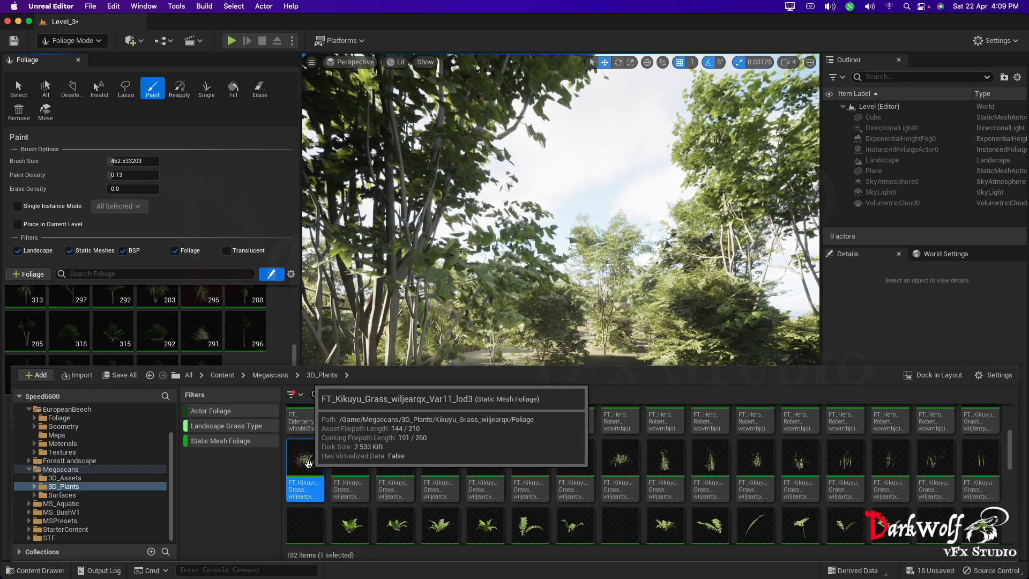
left_click_drag(279, 441, 106, 321)
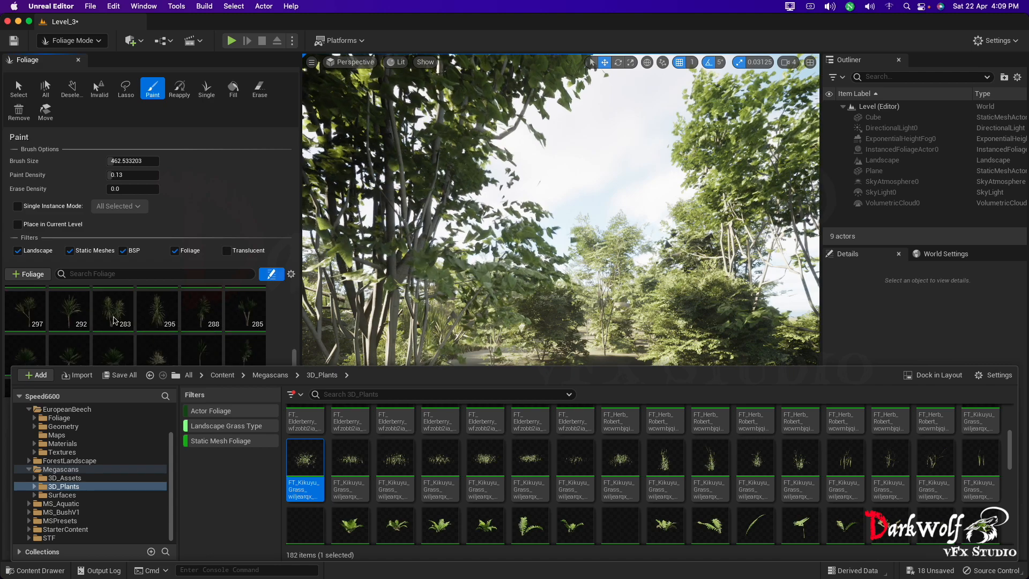
left_click(205, 360)
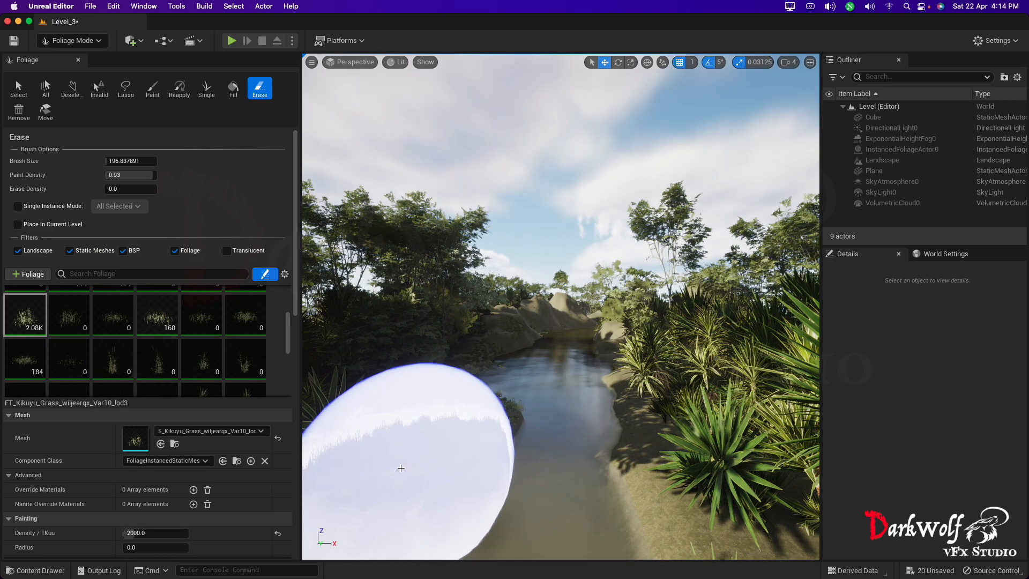
Step: Paint Kikuyu grass along both riverbanks with a density of 2000, a brush size of about 197 and a paint density of 0.93
mouse_move(590, 515)
left_mouse_down()
mouse_move(581, 370)
mouse_move(613, 369)
left_mouse_up()
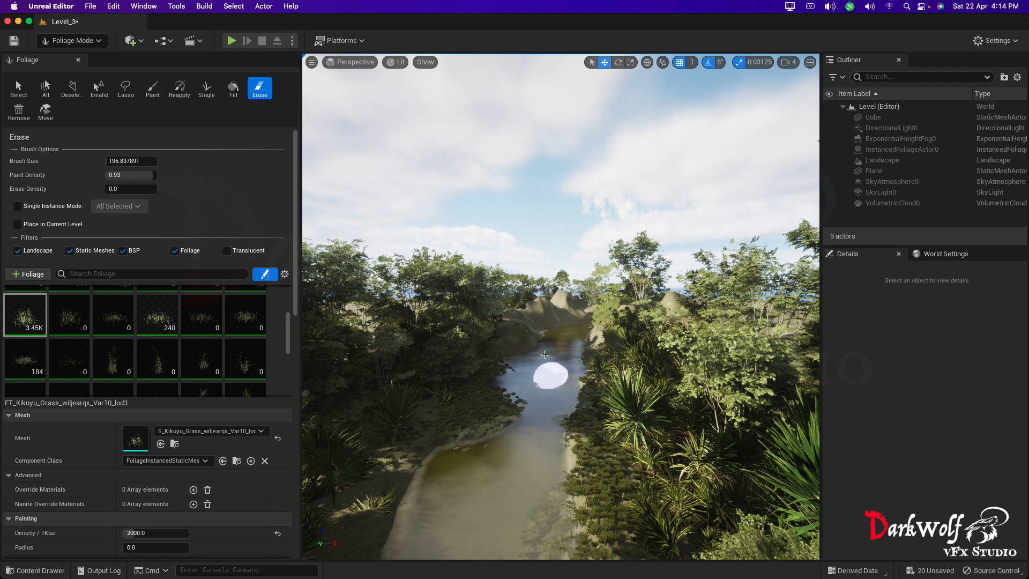
mouse_move(448, 408)
left_mouse_down()
mouse_move(277, 532)
mouse_move(321, 519)
left_mouse_up()
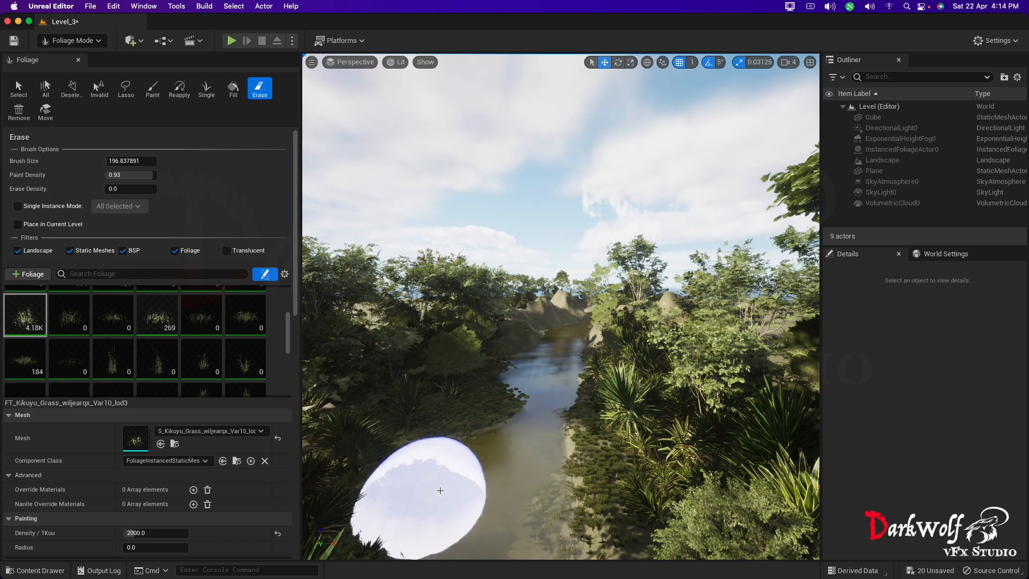
right_click_drag(469, 523, 536, 523, "alt")
mouse_move(536, 524)
middle_mouse_down("alt")
mouse_move(536, 552)
mouse_move(536, 530)
middle_mouse_up("alt")
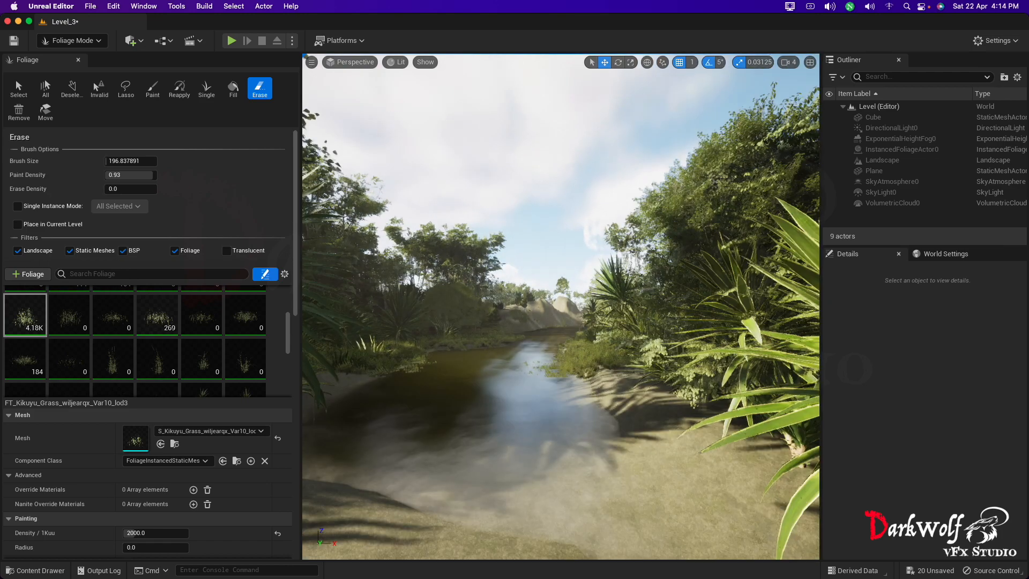
mouse_move(613, 374)
left_mouse_down()
mouse_move(598, 341)
mouse_move(663, 434)
mouse_move(643, 436)
mouse_move(461, 348)
mouse_move(460, 412)
mouse_move(617, 429)
mouse_move(701, 345)
mouse_move(356, 368)
mouse_move(311, 381)
mouse_move(598, 368)
left_mouse_up()
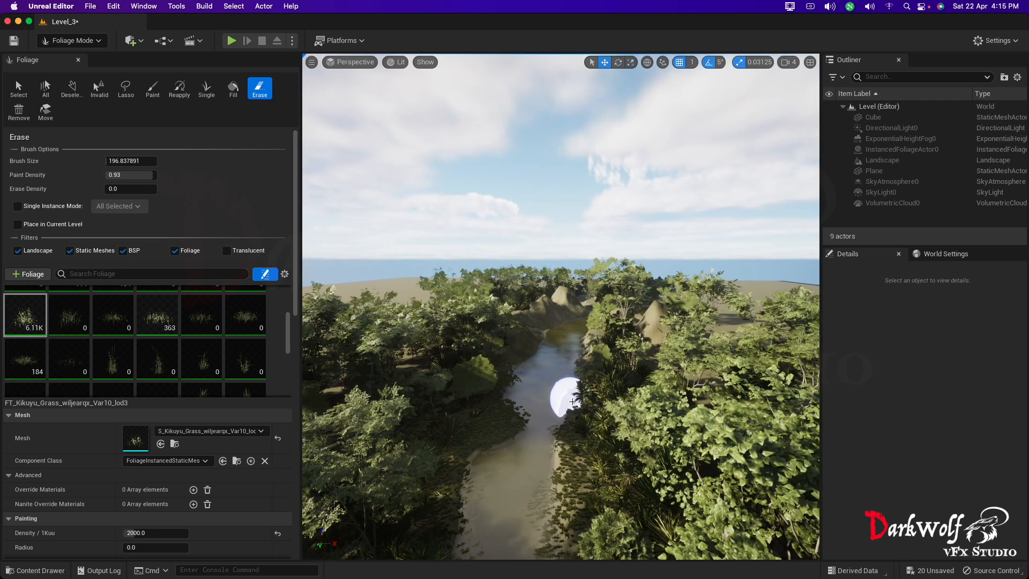
left_click_drag(453, 455, 453, 400)
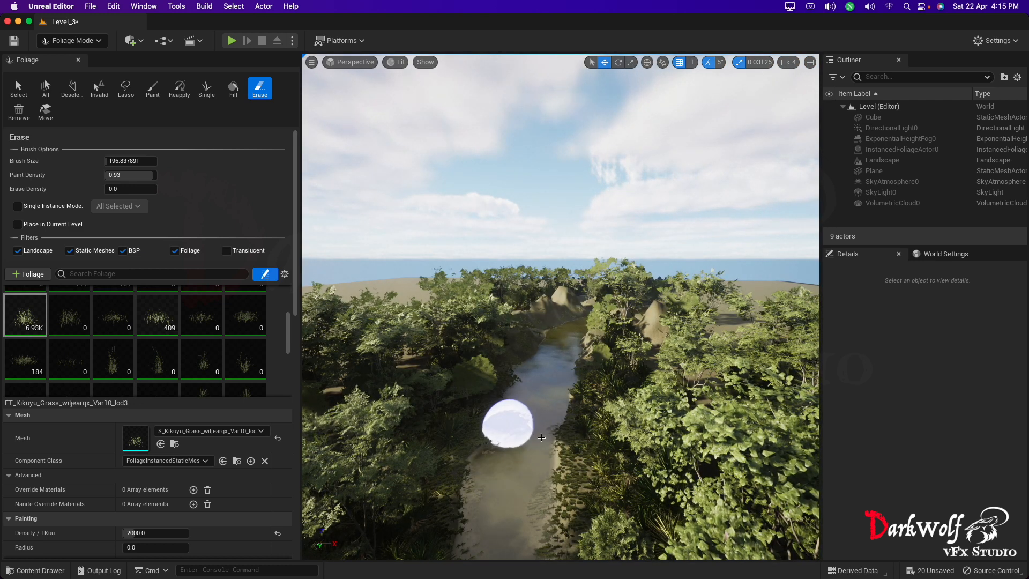
left_click_drag(565, 444, 560, 533)
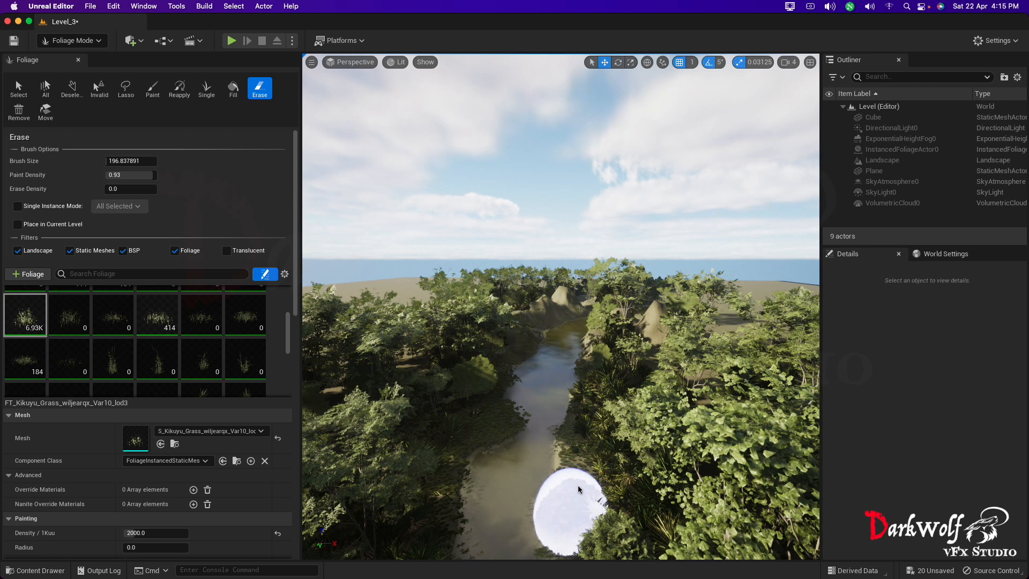
left_click_drag(595, 481, 634, 536)
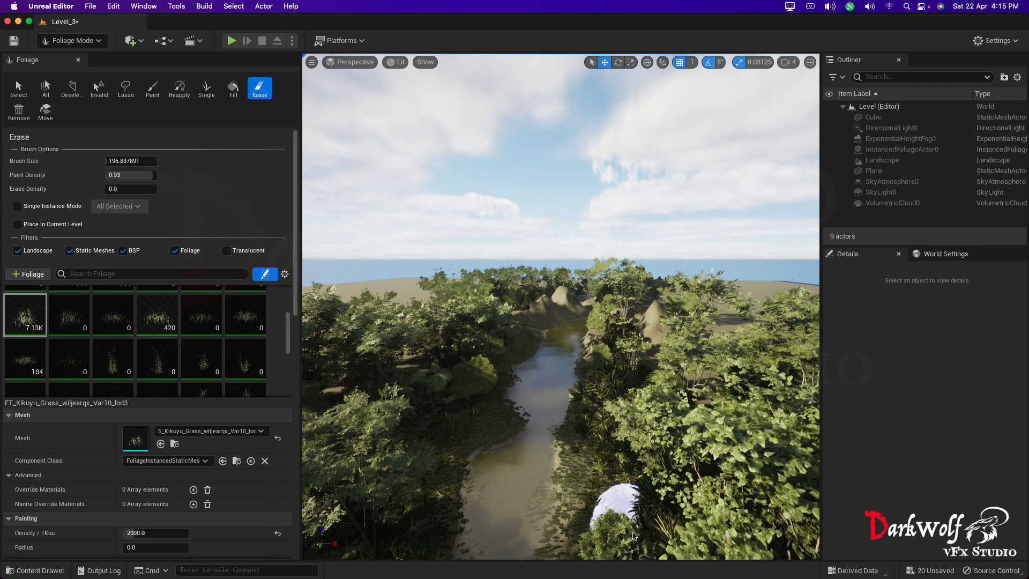
Step: Undo the unwanted foliage strokes while placing European Beech saplings along the riverbank
key("super+z")
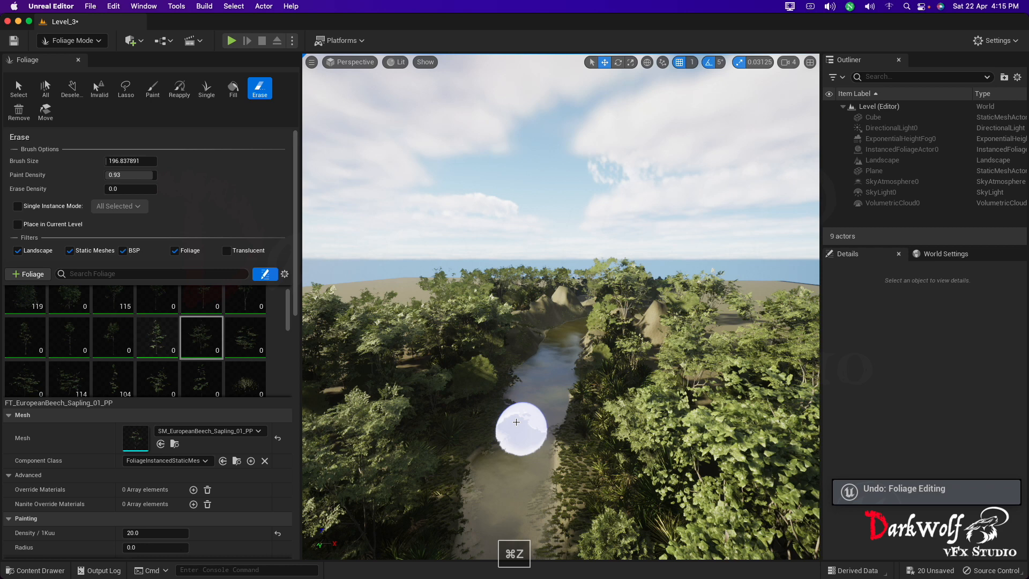
key("super+z")
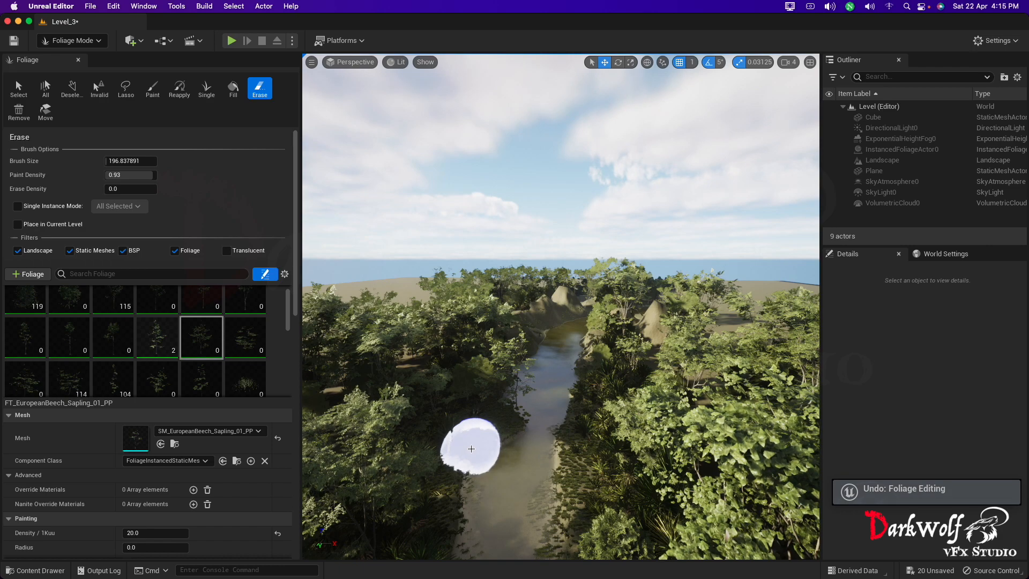
key("super+z")
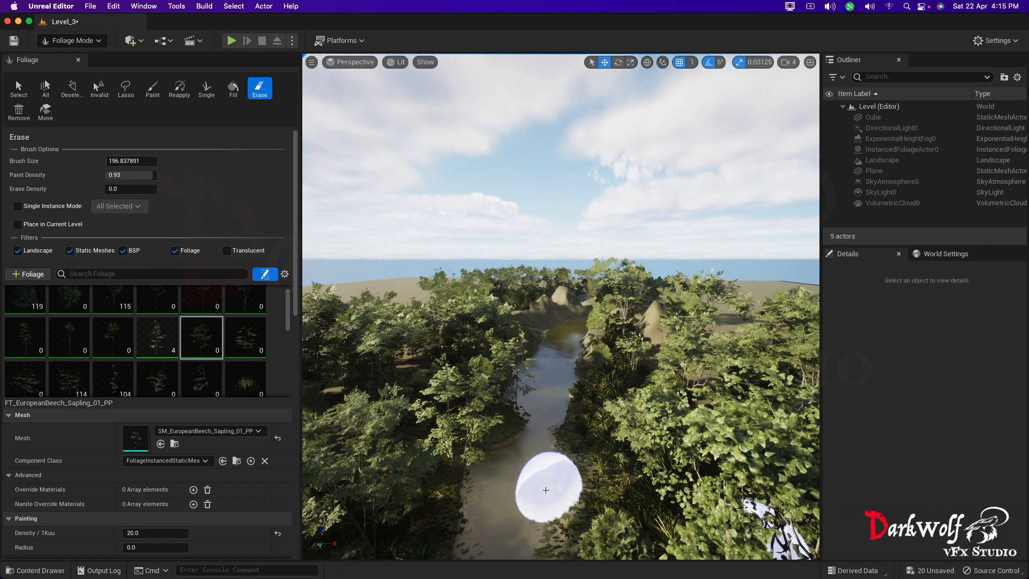
Step: Check the beech saplings and grass along the river, and leave foliage painting for Selection Mode
left_click_drag(546, 473, 549, 447, "alt")
middle_click_drag(549, 447, 531, 376)
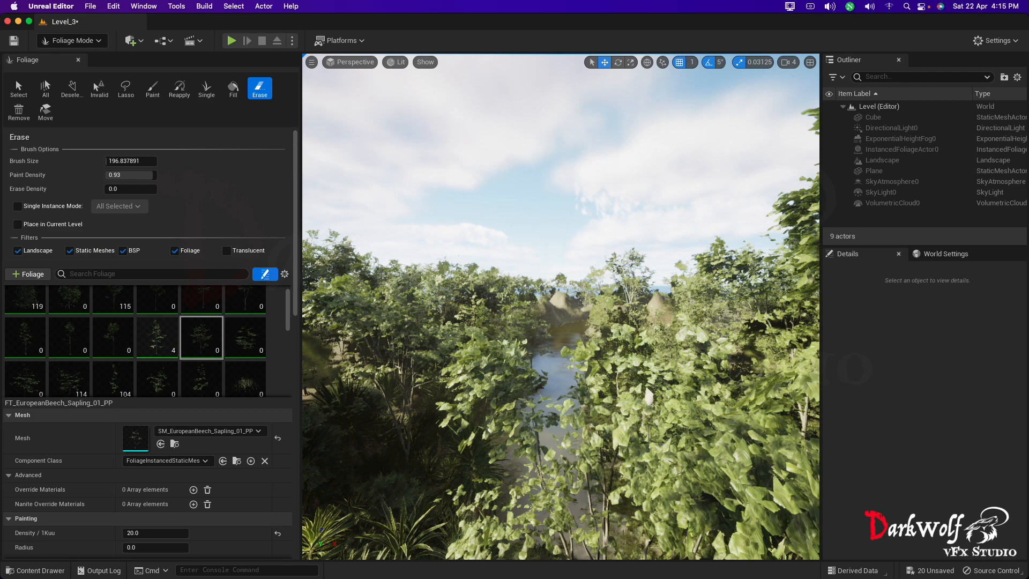
scroll(471, 505, "up", 3)
left_click_drag(472, 506, 473, 477, "alt")
middle_click_drag(473, 477, 456, 496)
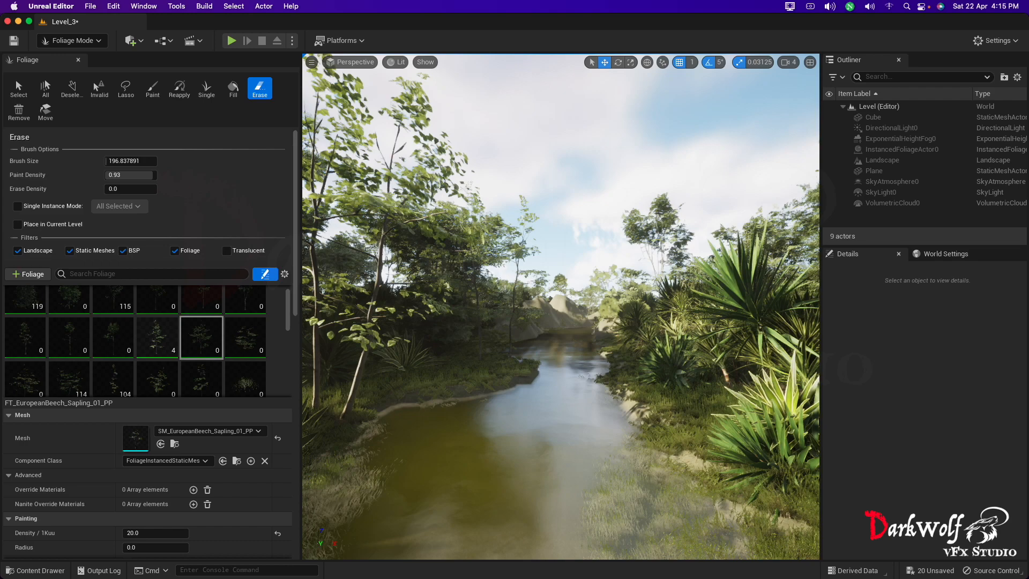
key("shift+1")
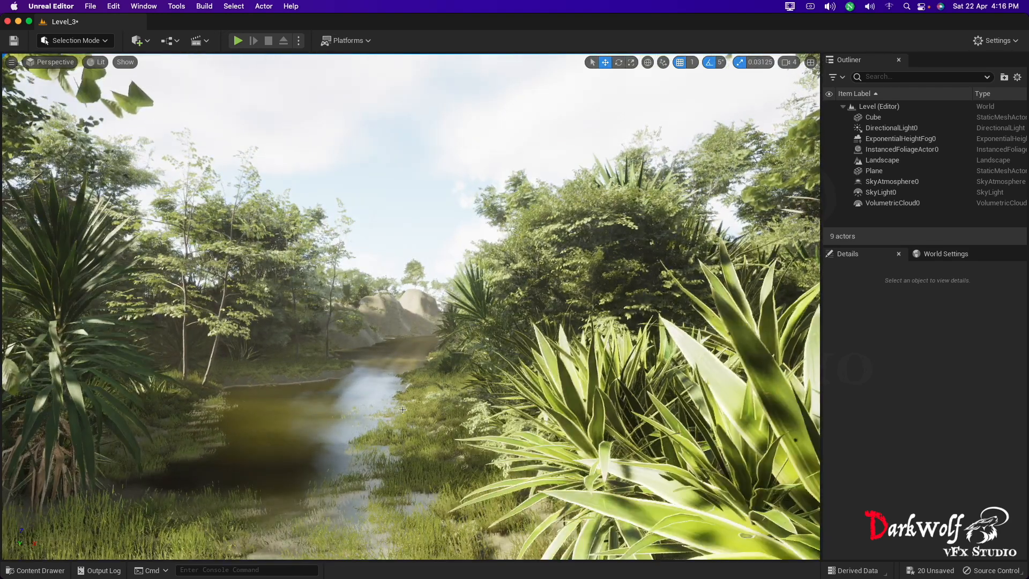
Step: Examine the planted river, its grassy banks and the surrounding trees from low and elevated viewpoints
scroll(336, 406, "up", 5)
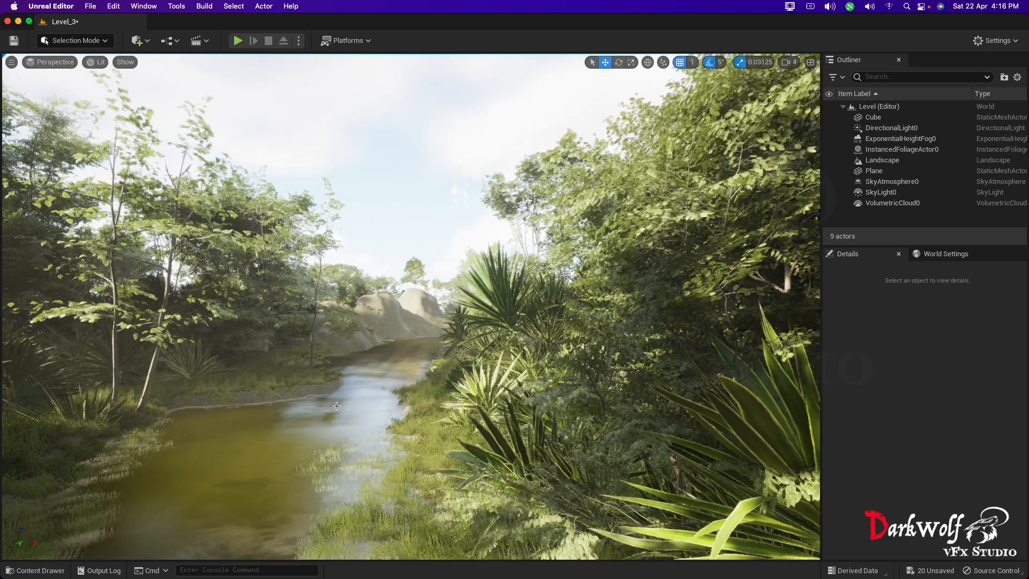
scroll(336, 405, "up", 2)
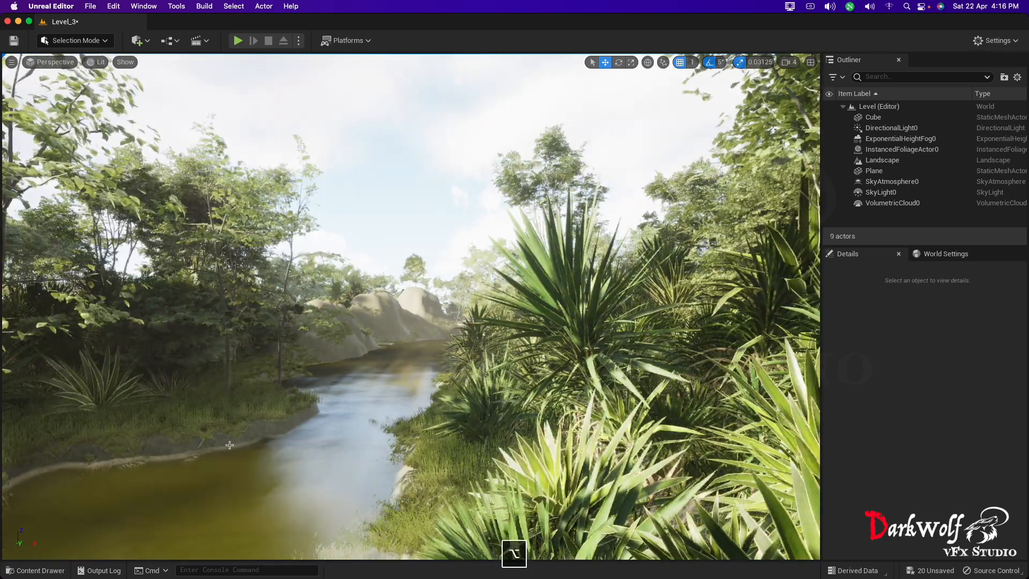
left_click_drag(336, 405, 358, 405, "alt")
middle_click_drag(450, 368, 508, 368, "alt")
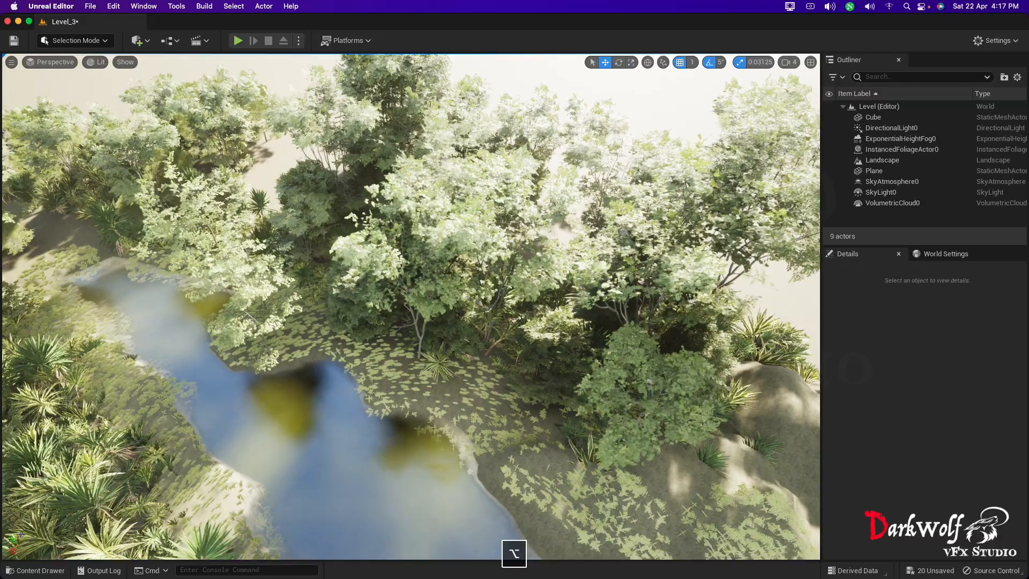
left_click_drag(166, 306, 468, 326, "alt")
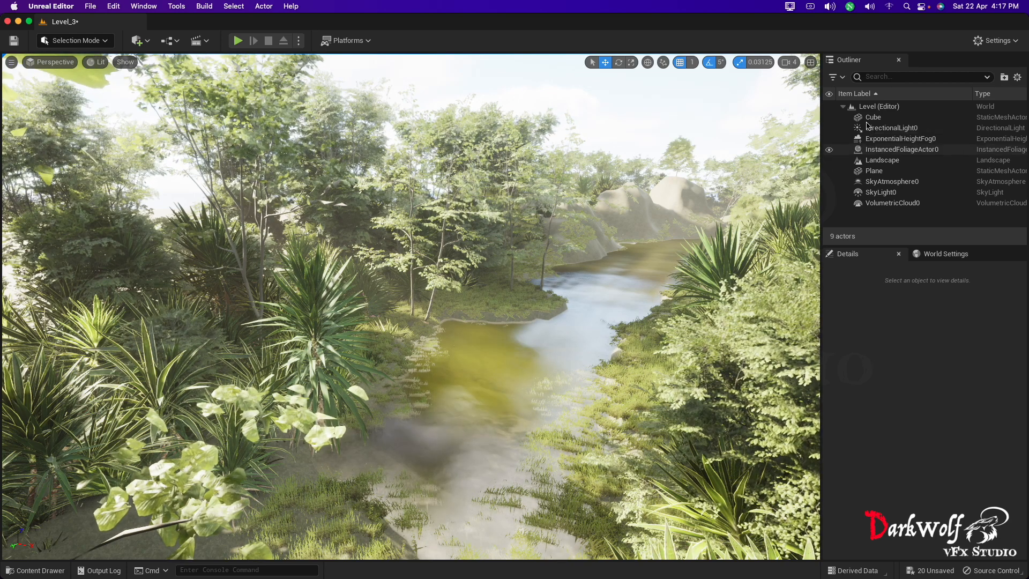
mouse_move(489, 387)
left_mouse_down("alt")
mouse_move(490, 365)
mouse_move(442, 368)
mouse_move(490, 376)
left_mouse_up("alt")
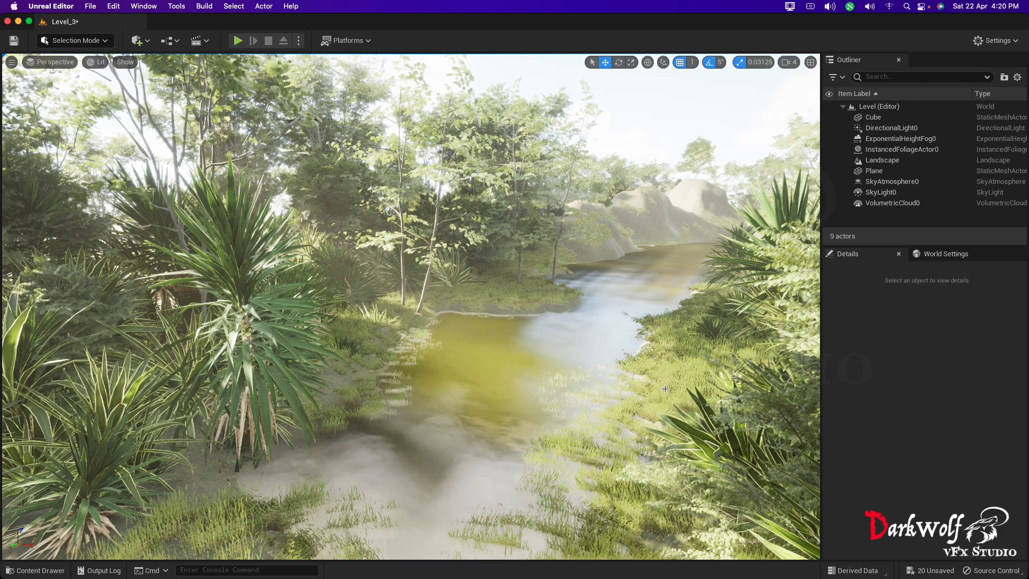
scroll(367, 412, "down", 5)
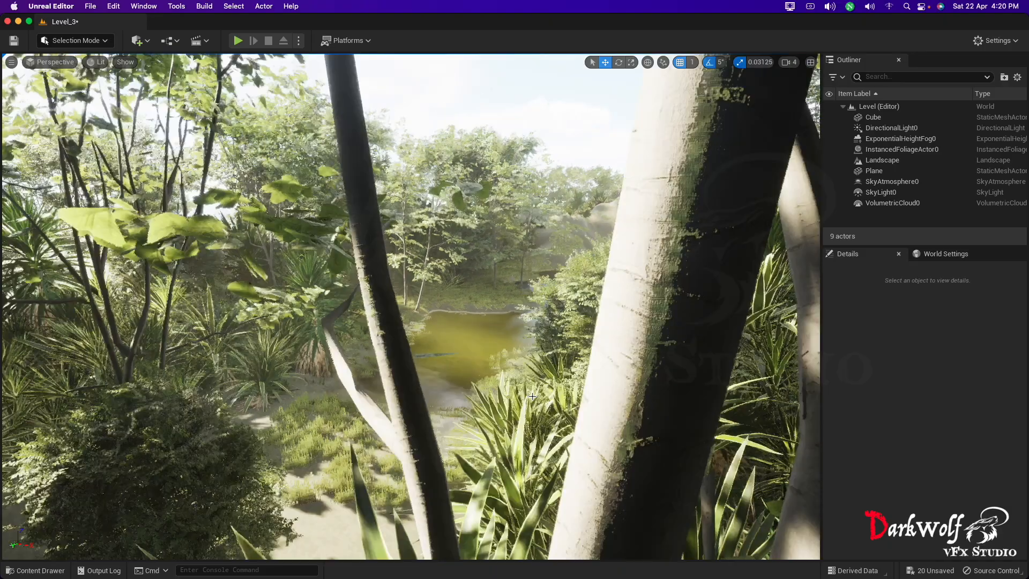
scroll(534, 462, "up", 5)
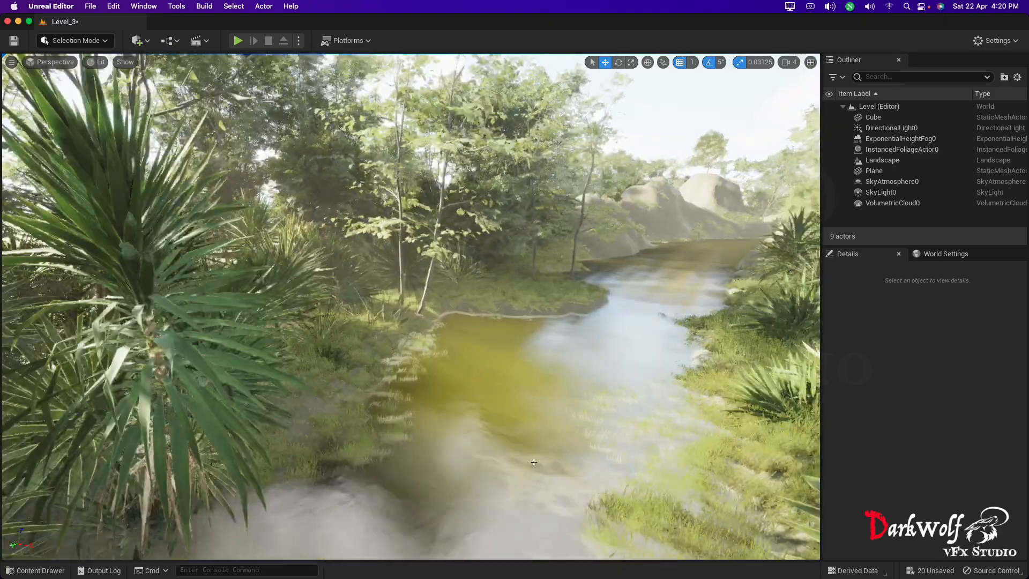
right_click_drag(534, 462, 584, 441)
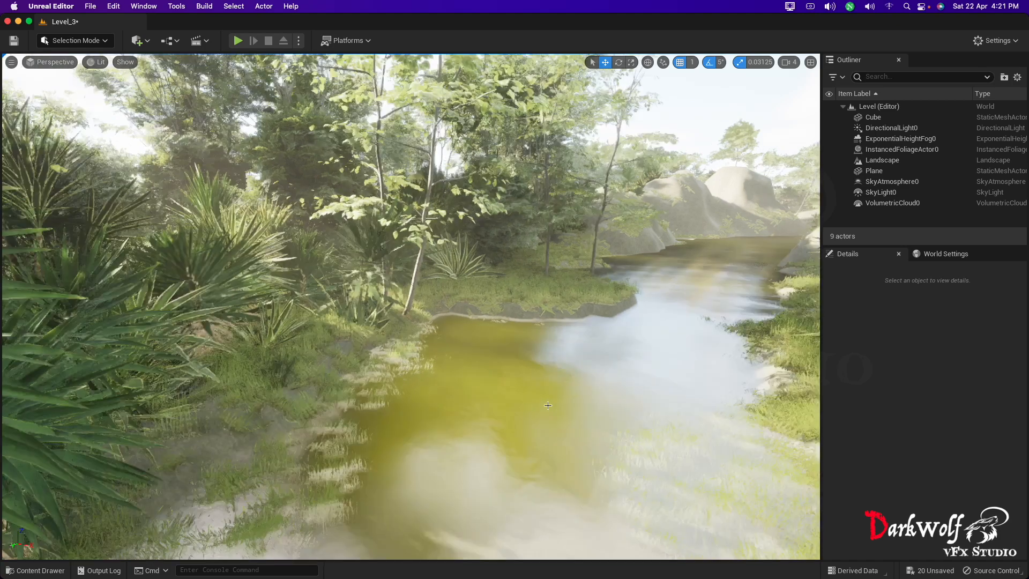
right_click_drag(548, 405, 603, 394)
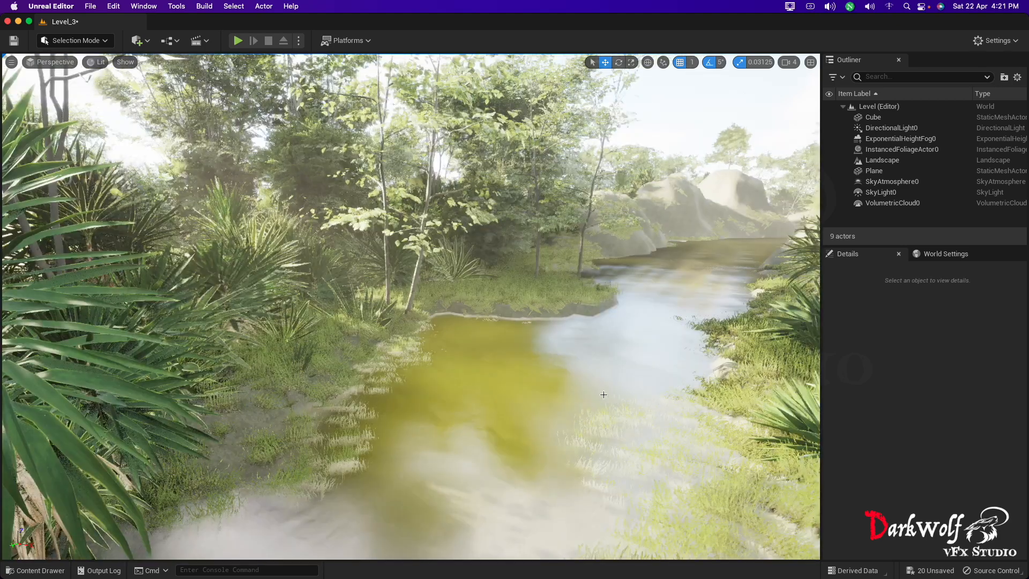